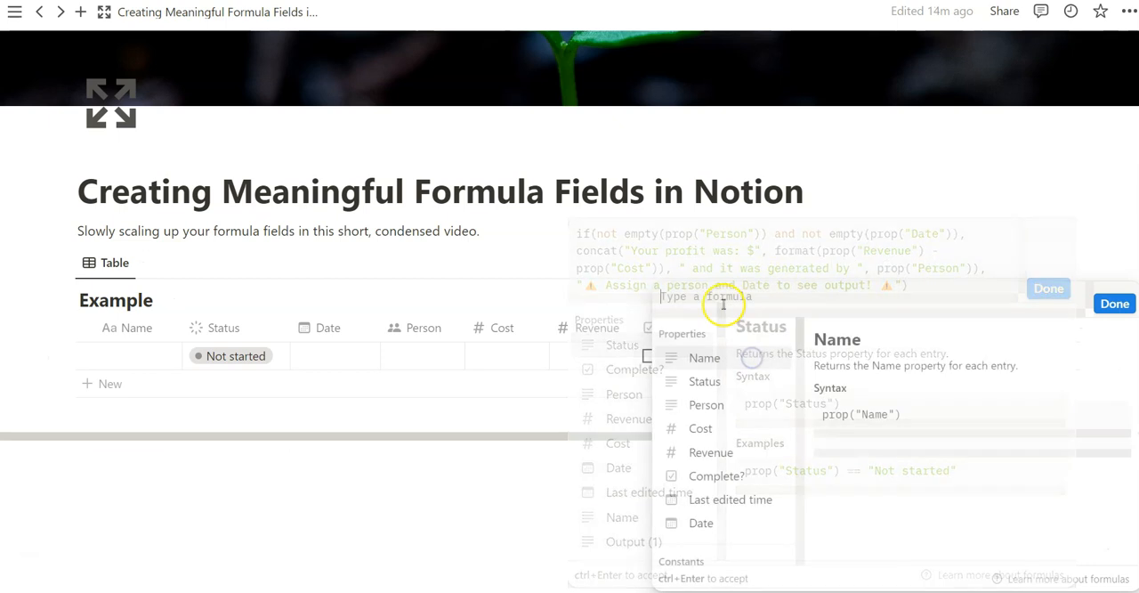
- Set the Output property's formula to prop("Revenue") - prop("Cost") and accept it
{"action": "scroll", "coordinate": [707, 433], "scroll_direction": "down", "scroll_amount": 15}
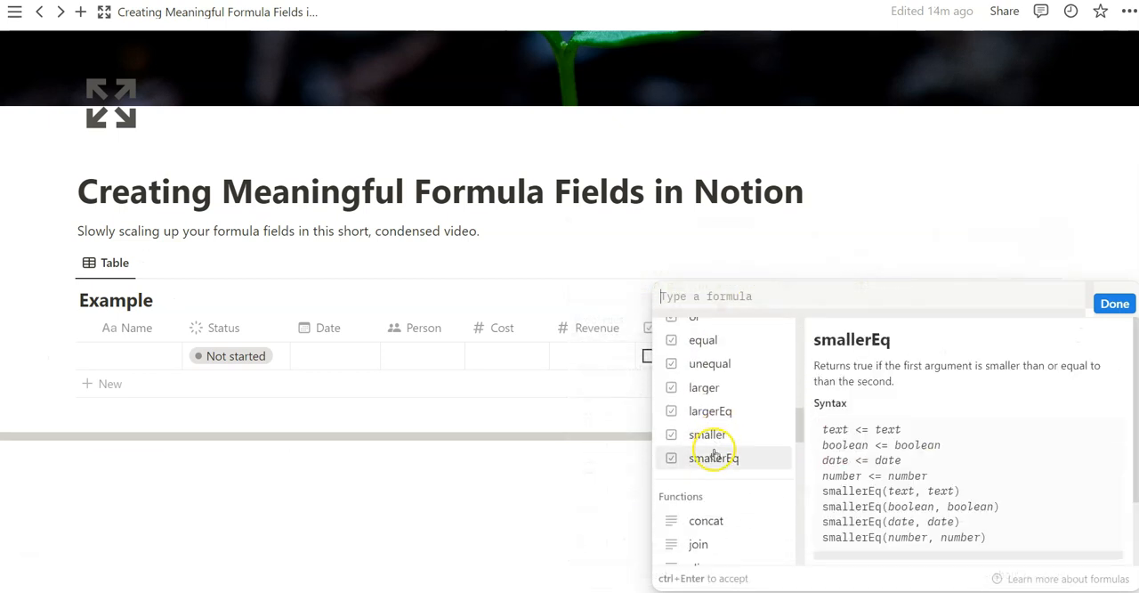
{"action": "left_click_drag", "start_coordinate": [799, 432], "coordinate": [682, 262]}
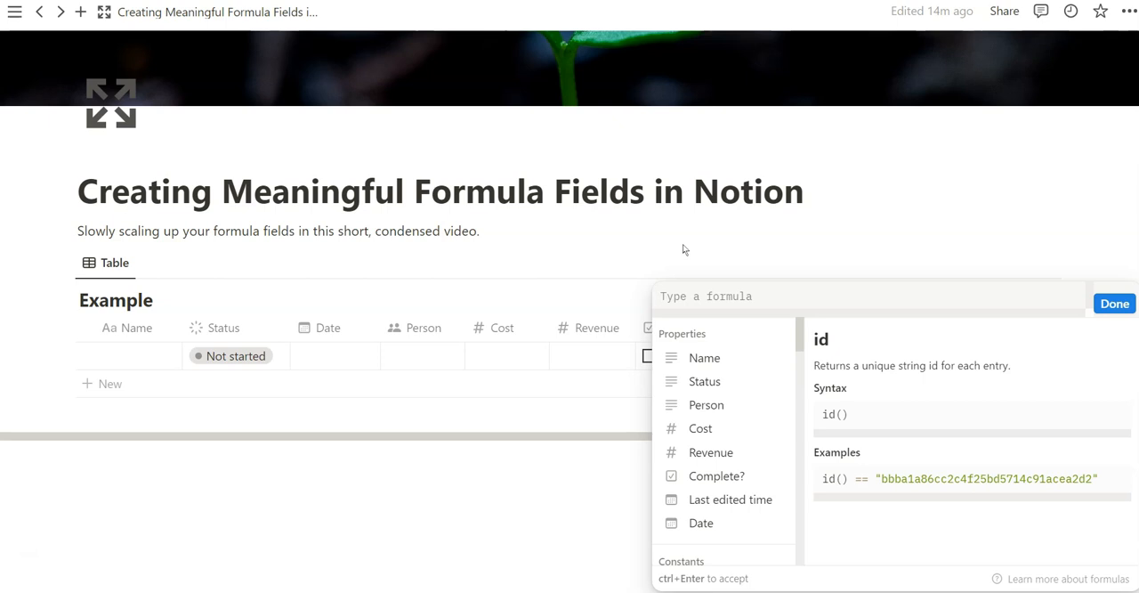
{"action": "left_click", "coordinate": [714, 426]}
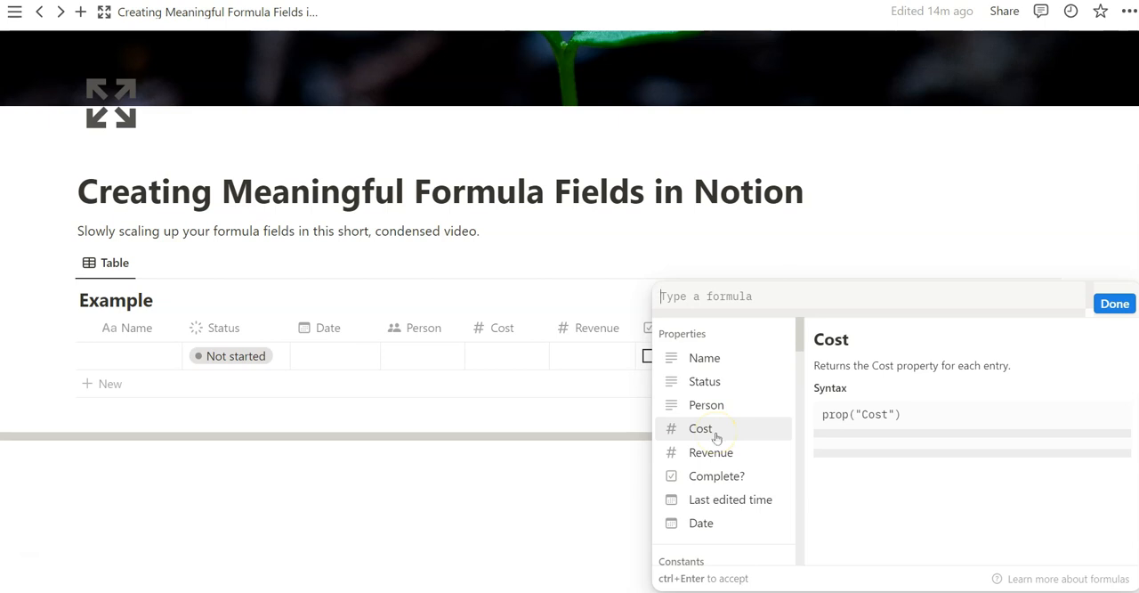
{"action": "left_click", "coordinate": [721, 453]}
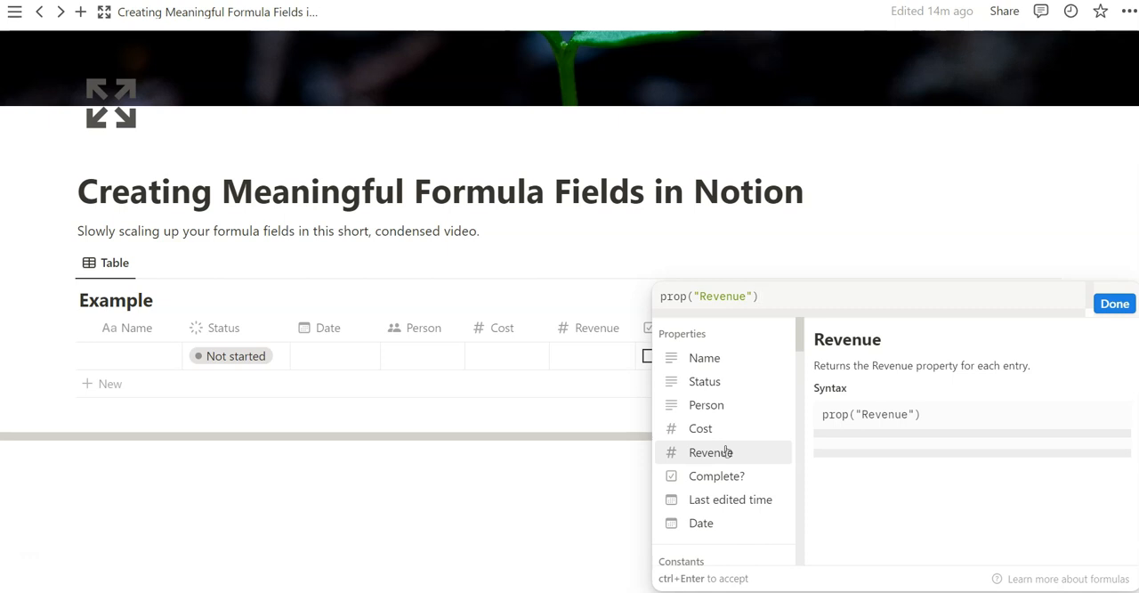
{"action": "type", "text": "-"}
{"action": "left_click", "coordinate": [700, 428]}
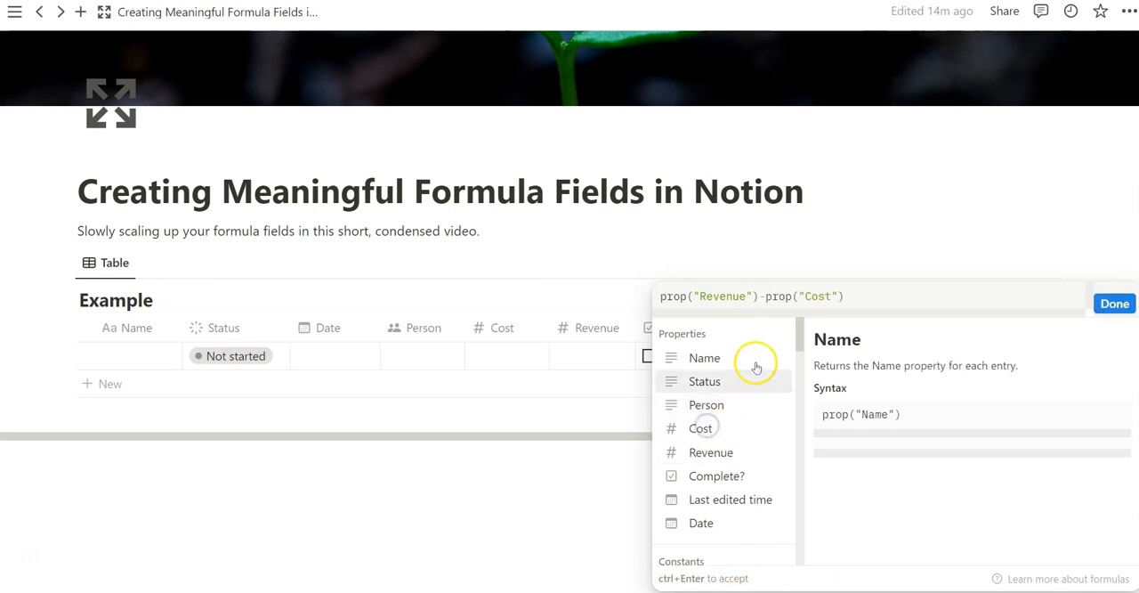
{"action": "left_click", "coordinate": [1114, 305]}
{"action": "left_click", "coordinate": [1114, 305]}
{"action": "left_click", "coordinate": [846, 356]}
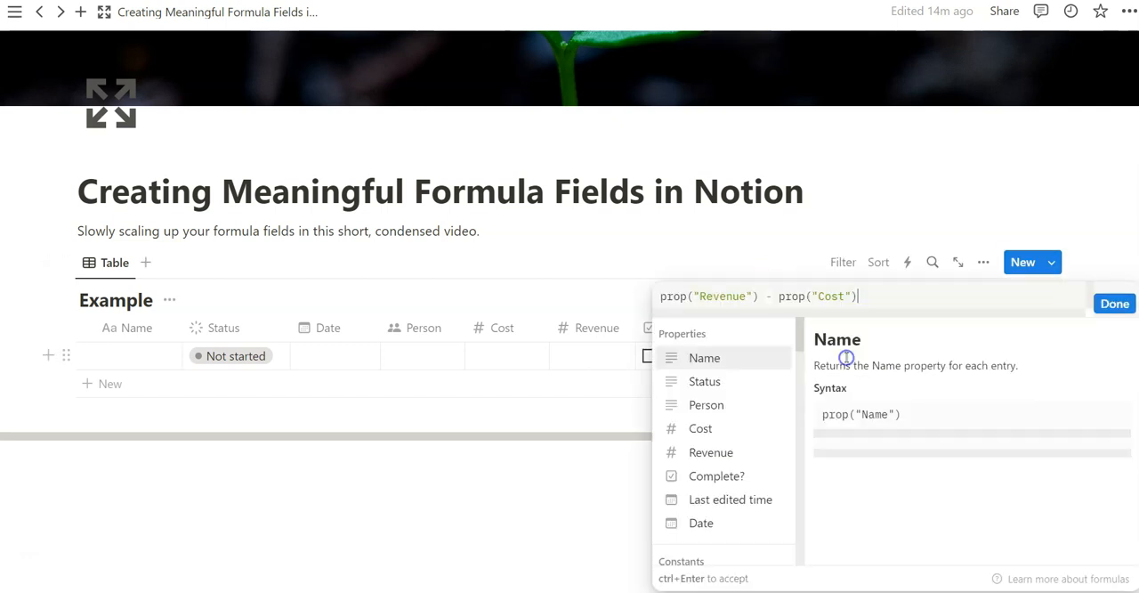
{"action": "left_click", "coordinate": [1108, 300]}
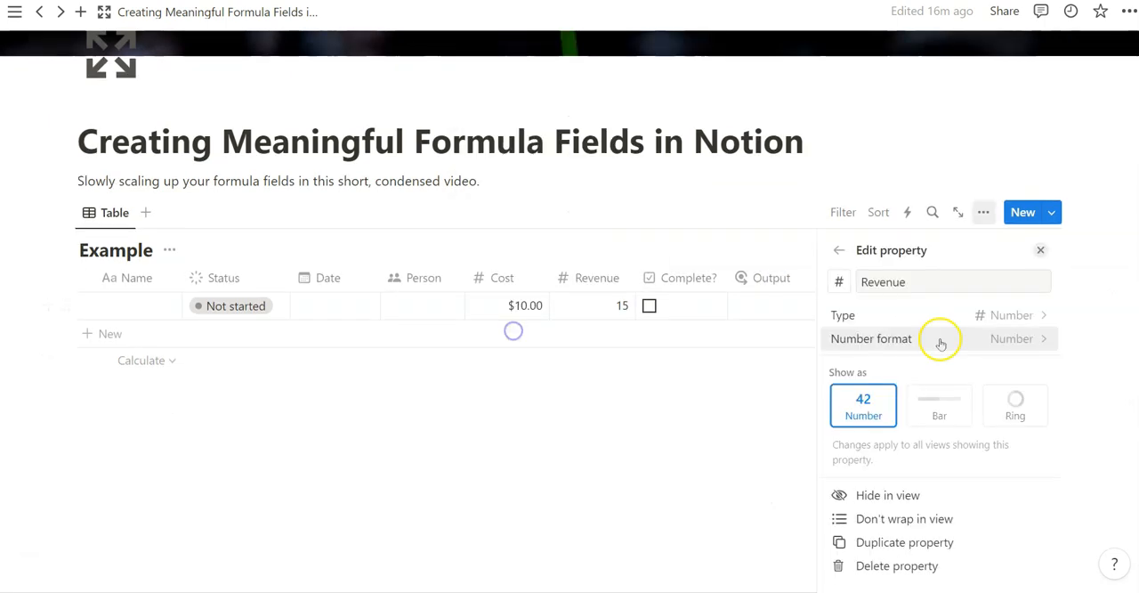
- Set the Revenue property's number format to US Dollar
{"action": "left_click", "coordinate": [942, 338]}
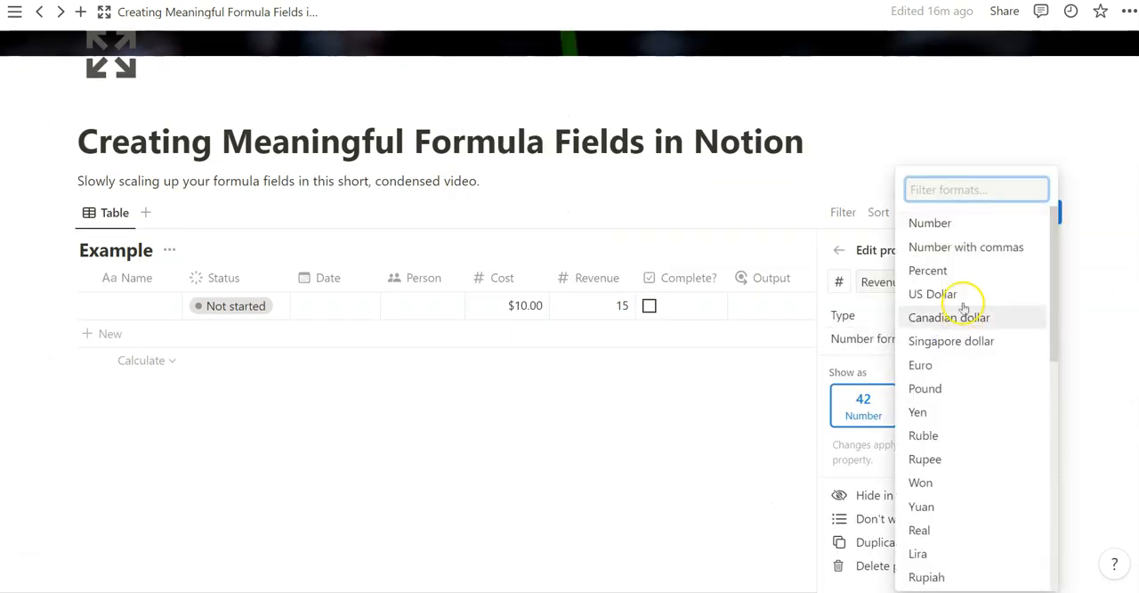
{"action": "left_click", "coordinate": [932, 293]}
{"action": "left_click", "coordinate": [878, 316]}
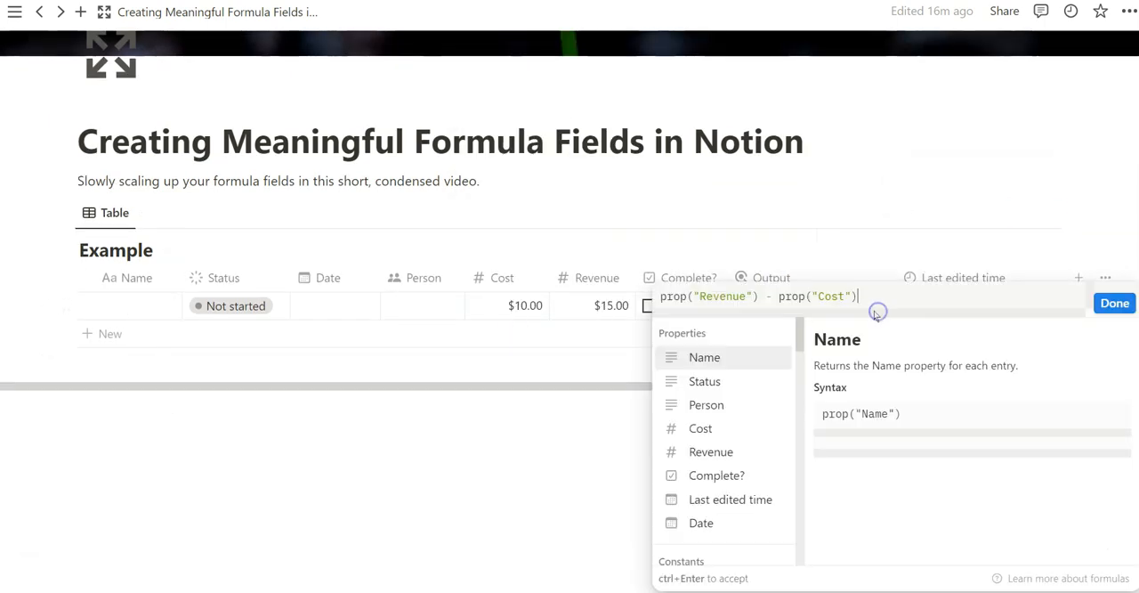
{"action": "left_click", "coordinate": [846, 242]}
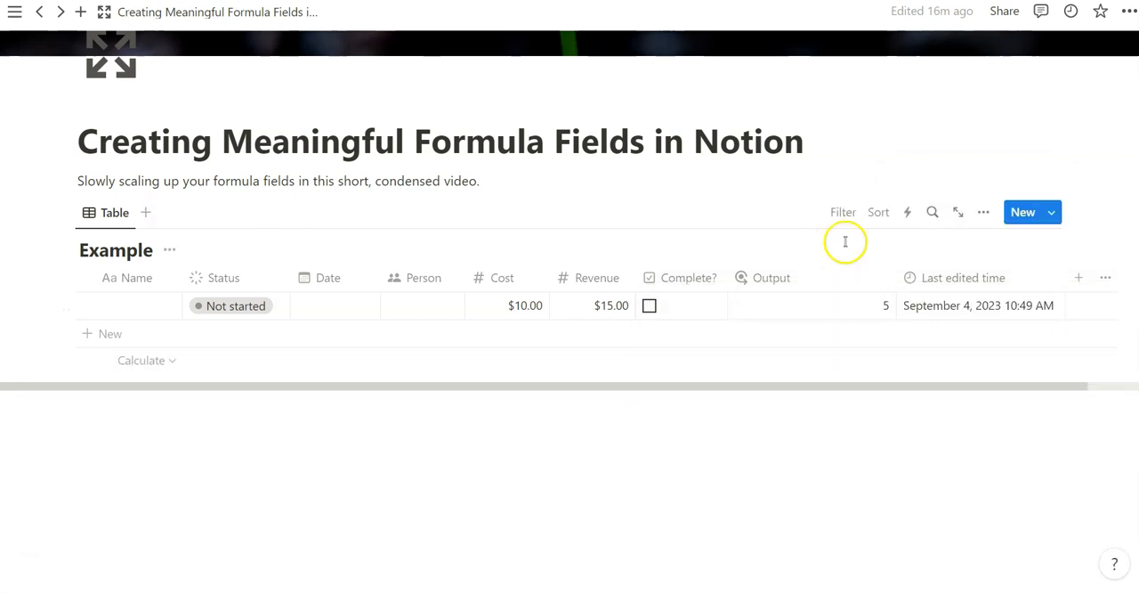
- Add a Gallery view to the Example database, check its card, and return to the Table view
{"action": "left_click", "coordinate": [146, 213]}
{"action": "left_click", "coordinate": [1009, 389]}
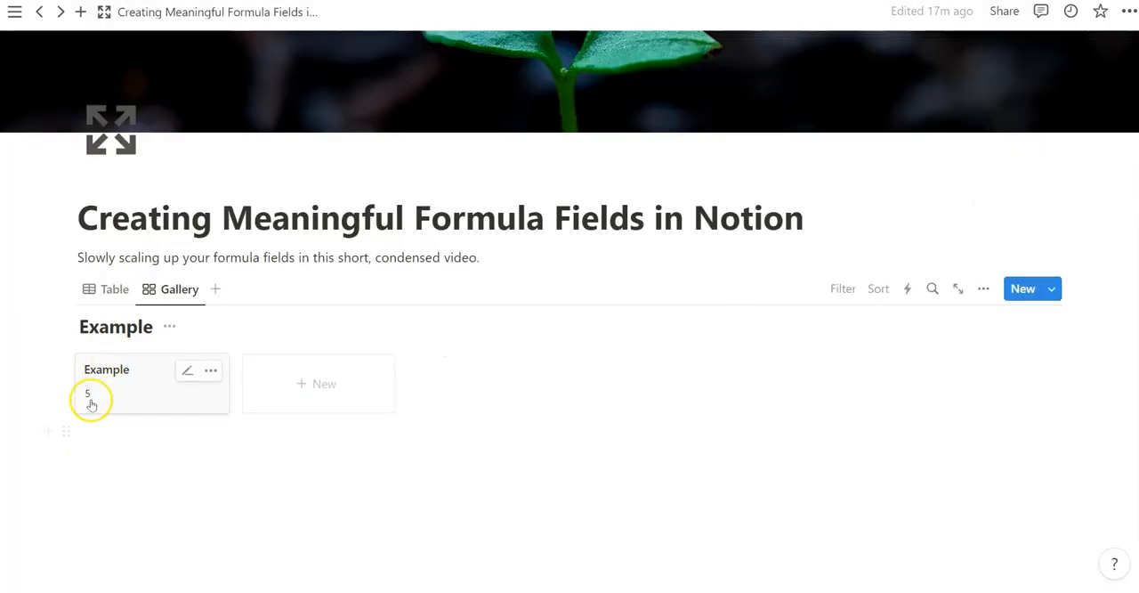
{"action": "left_click", "coordinate": [100, 289]}
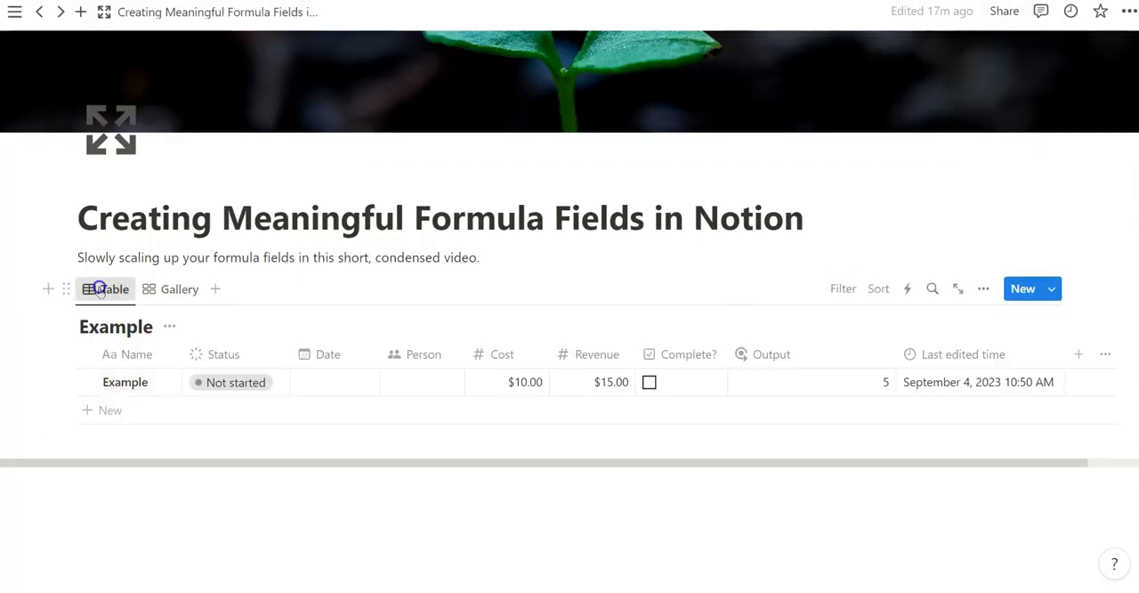
{"action": "left_click", "coordinate": [839, 389]}
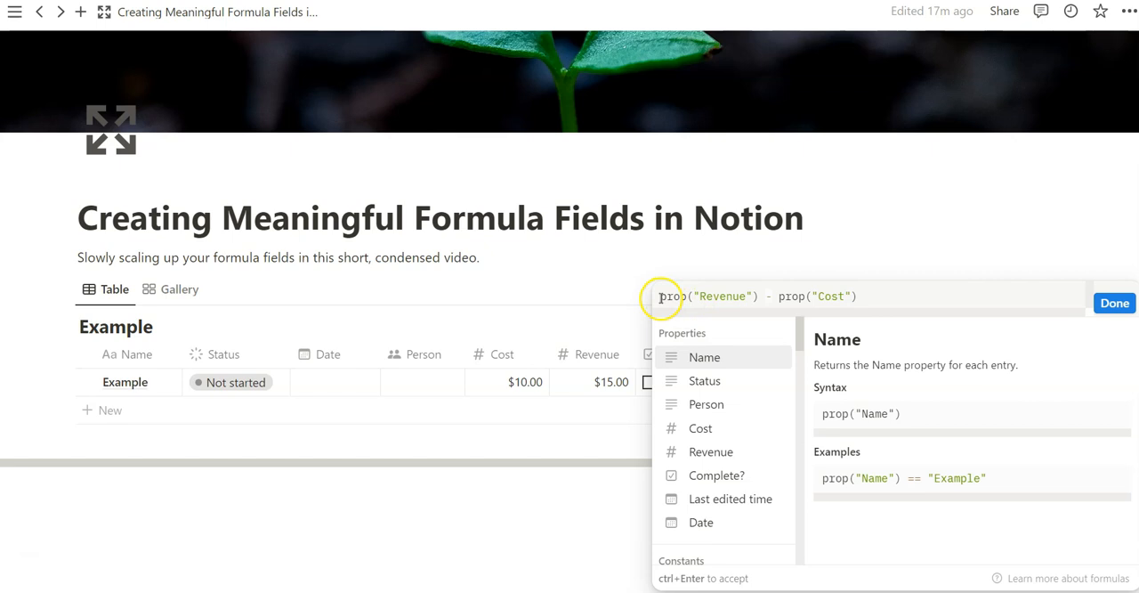
{"action": "left_click", "coordinate": [1112, 303]}
{"action": "left_click", "coordinate": [832, 384]}
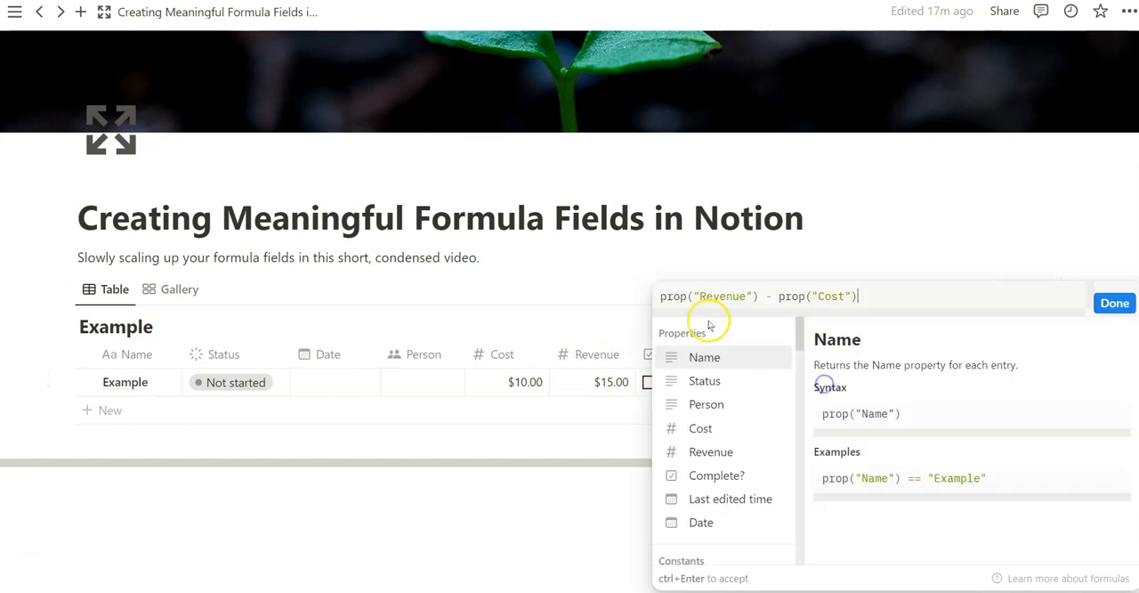
{"action": "left_click", "coordinate": [585, 297]}
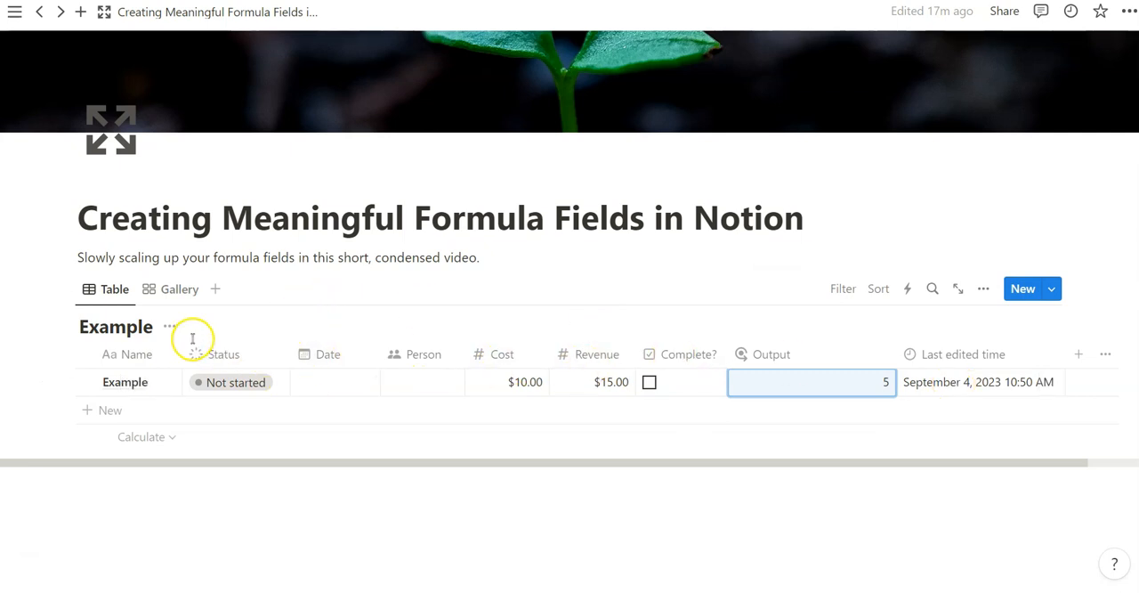
- Wrap the Output formula in concat() with the leading text "Your profit was: $" before the Revenue minus Cost expression
{"action": "key", "text": "Return"}
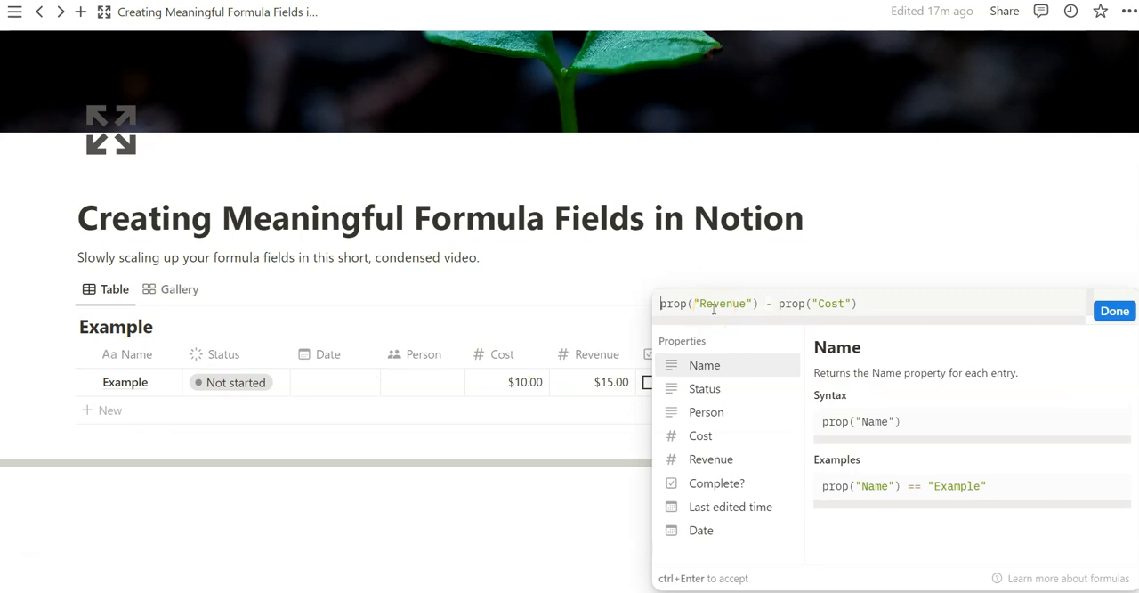
{"action": "type", "text": "concat("}
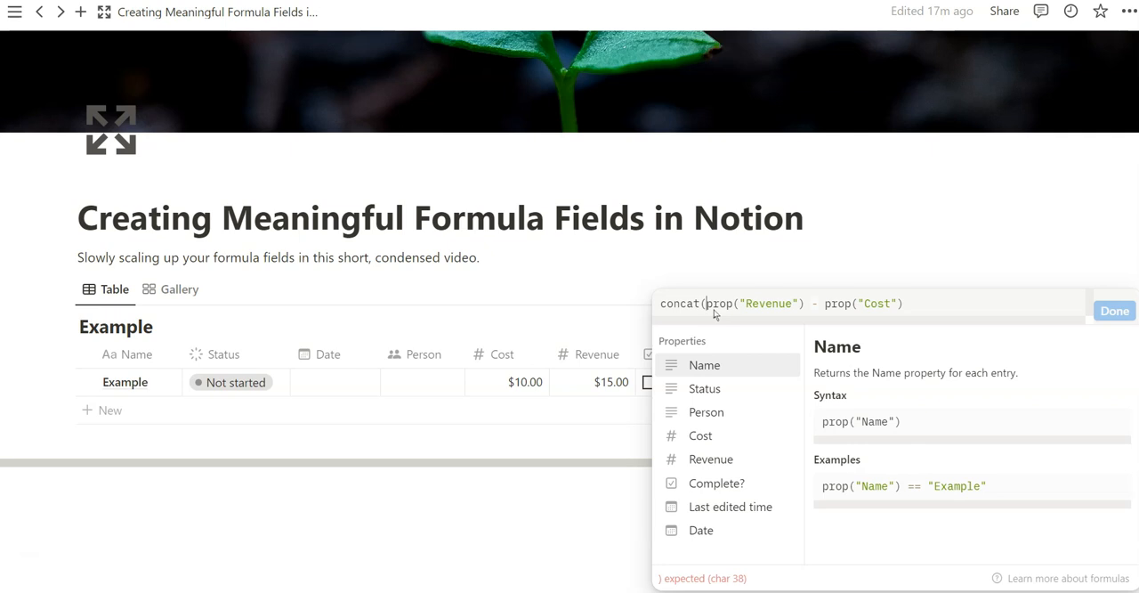
{"action": "type", "text": "\"Your profit was: $\""}
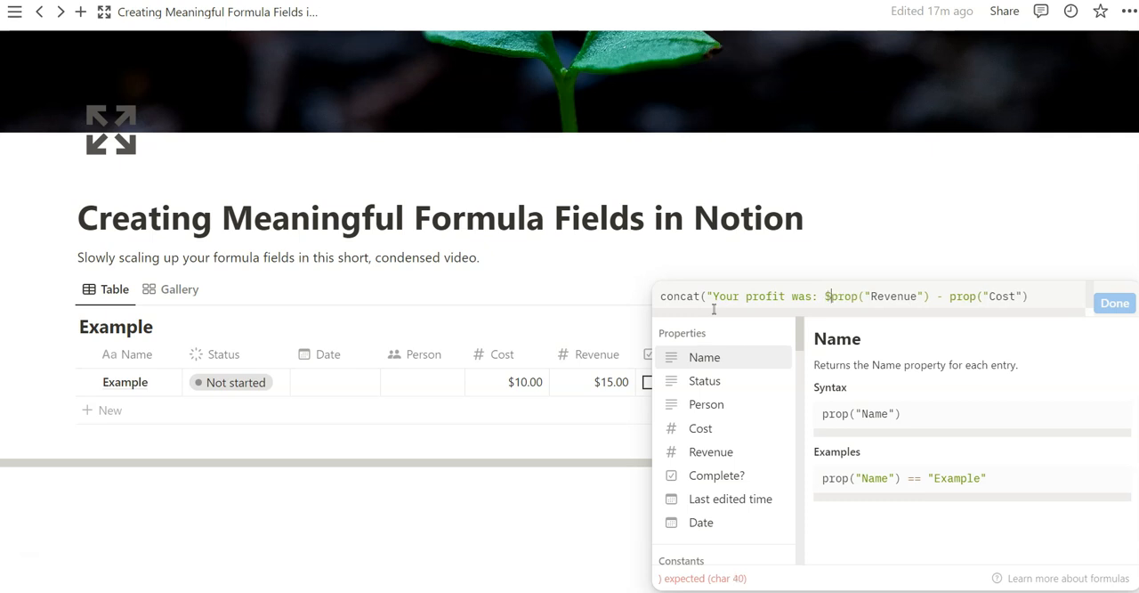
{"action": "type", "text": ","}
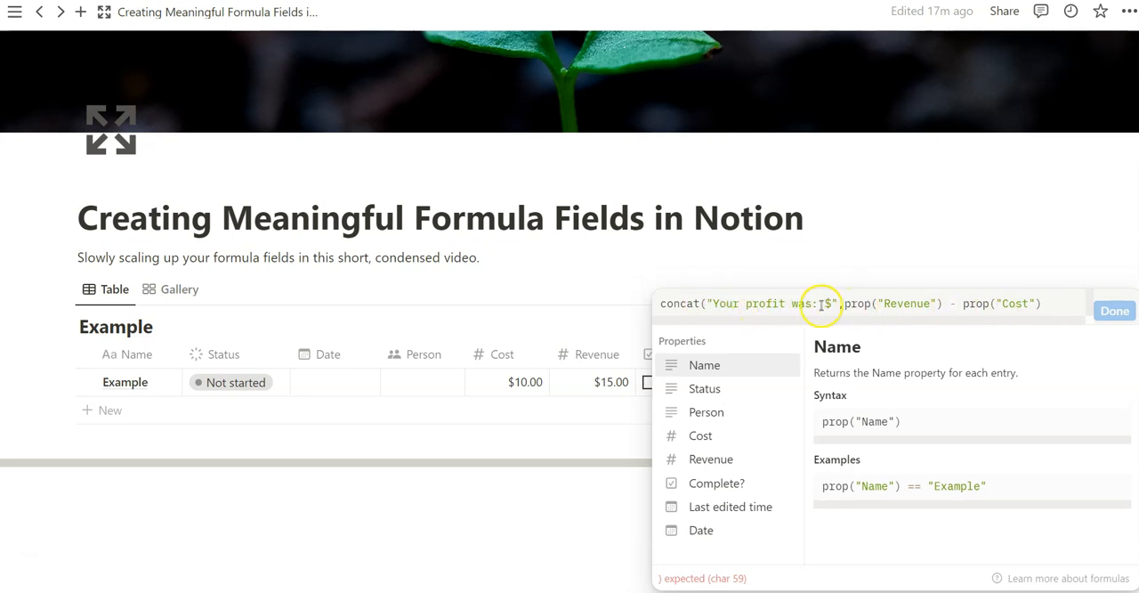
{"action": "left_click", "coordinate": [1043, 303]}
{"action": "type", "text": ")"}
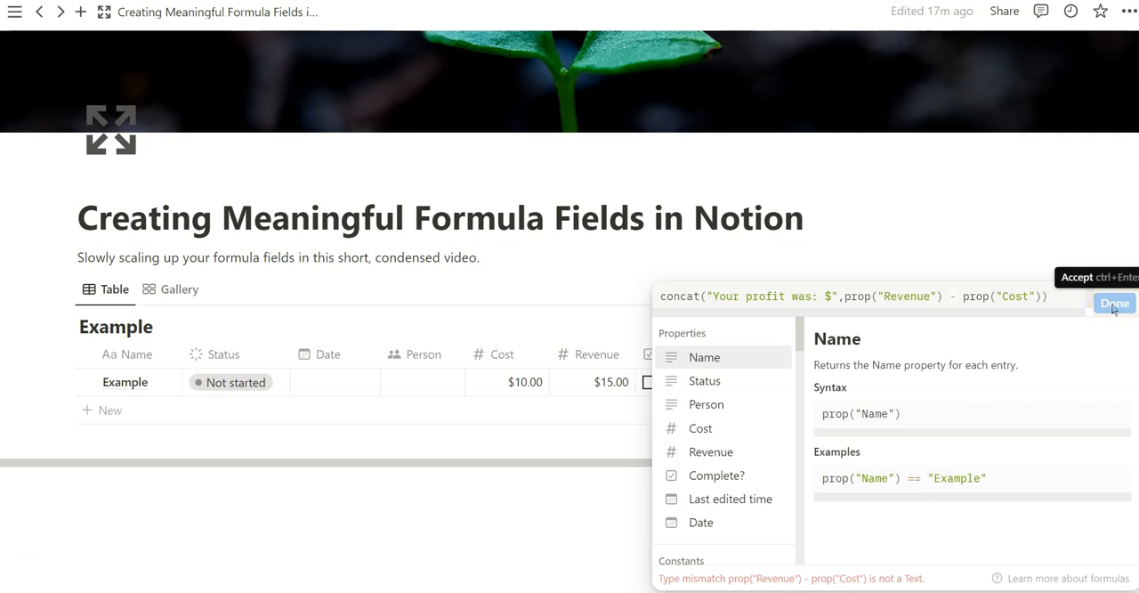
- Wrap the Revenue minus Cost expression in format(), accept the Output formula, and check the result in the Gallery view before returning to the table
{"action": "left_click", "coordinate": [921, 578]}
{"action": "left_click_drag", "start_coordinate": [922, 578], "coordinate": [653, 581]}
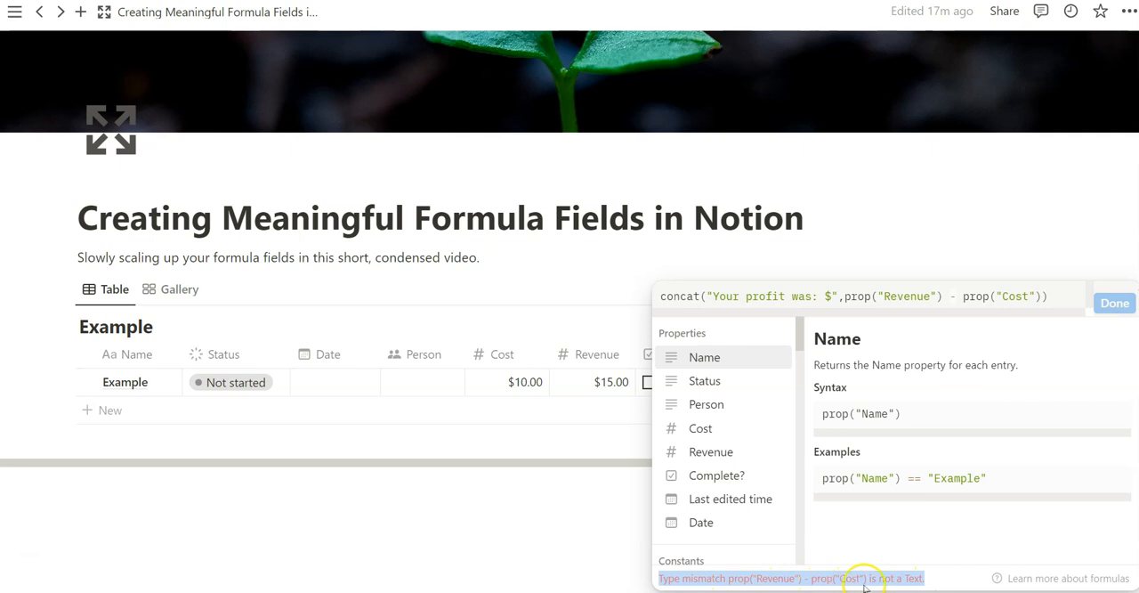
{"action": "left_click", "coordinate": [922, 579]}
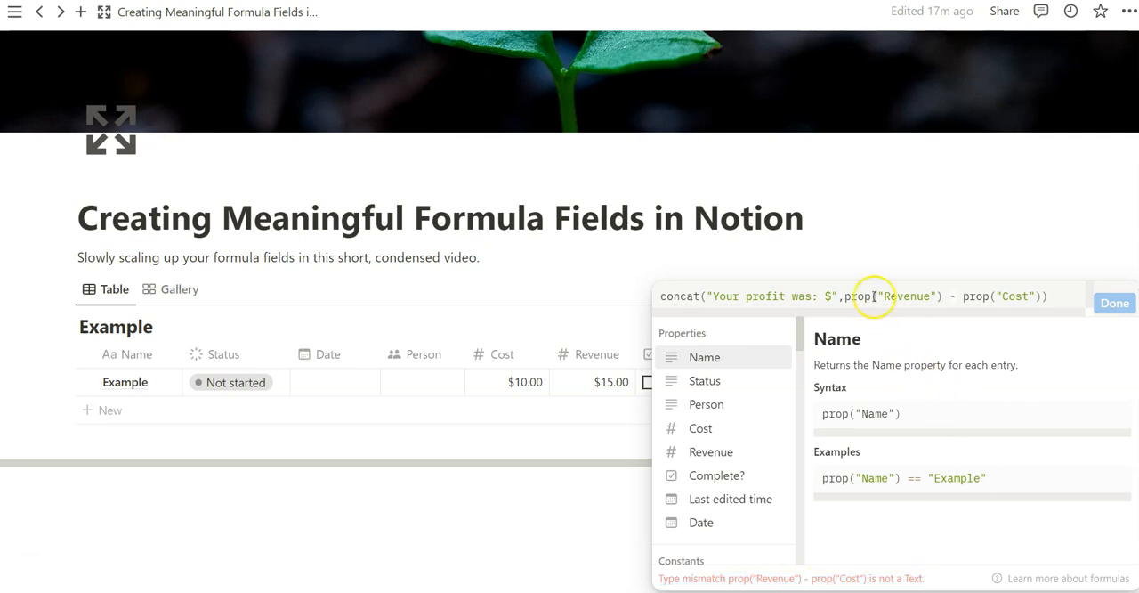
{"action": "left_click", "coordinate": [843, 296]}
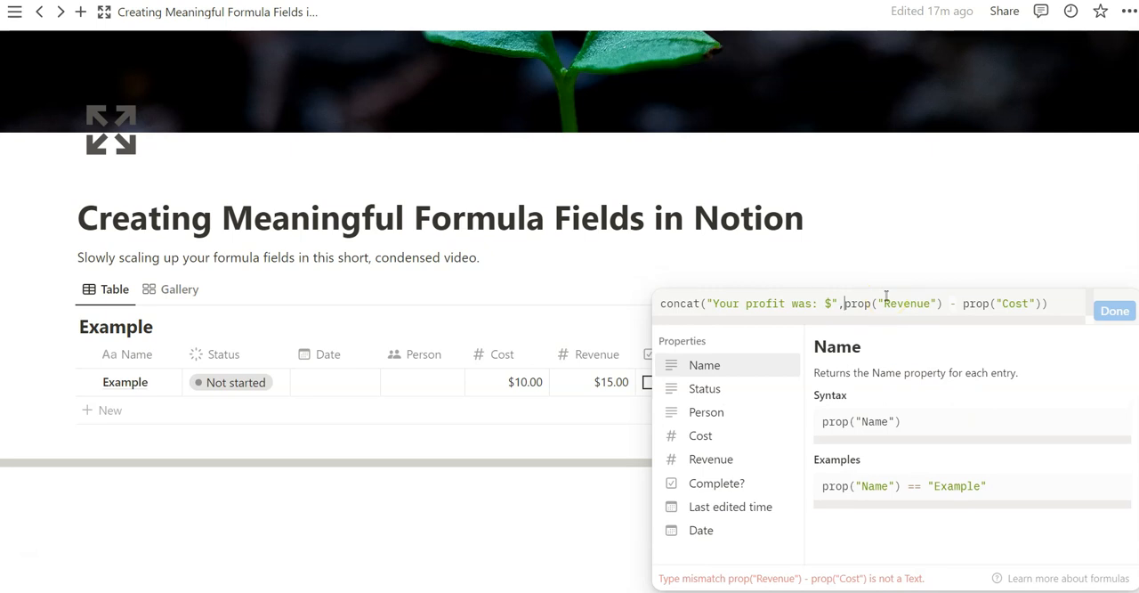
{"action": "type", "text": "format("}
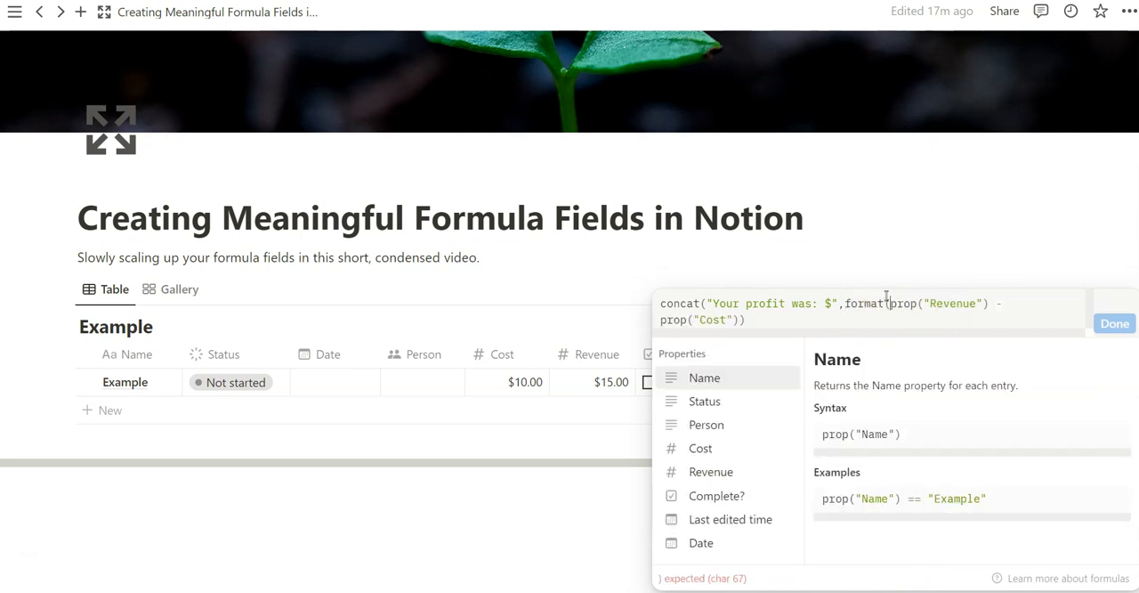
{"action": "left_click", "coordinate": [748, 319]}
{"action": "type", "text": ")"}
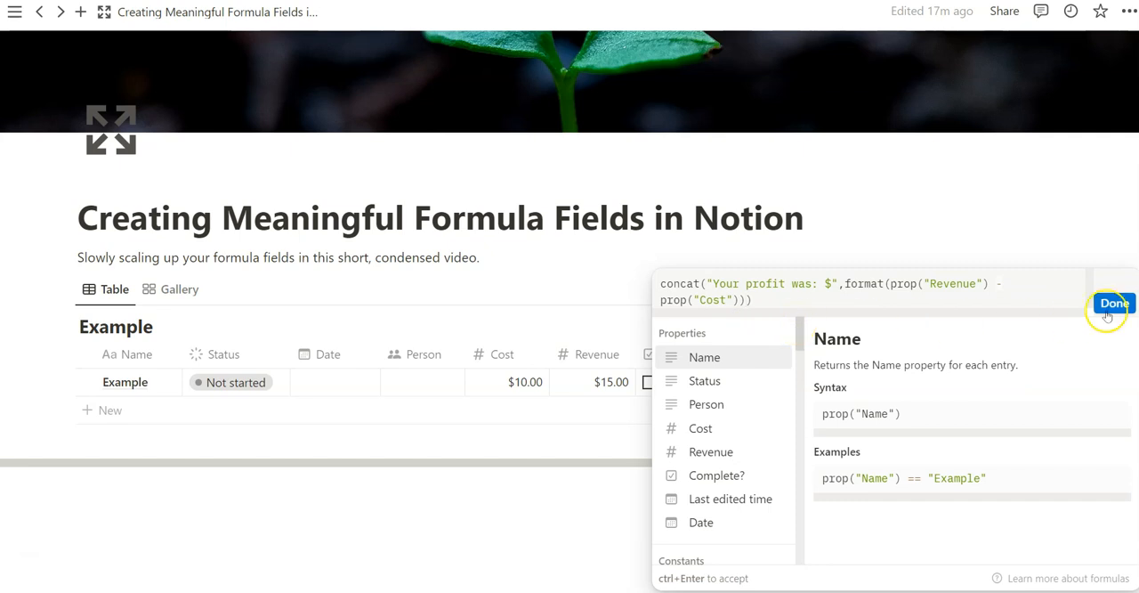
{"action": "left_click", "coordinate": [875, 283]}
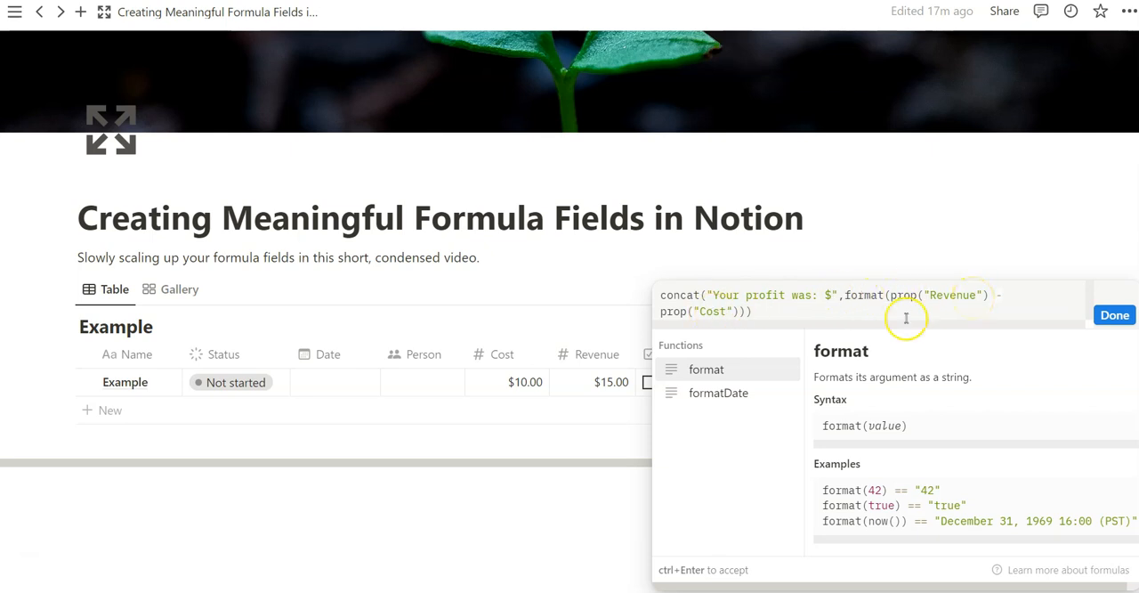
{"action": "left_click", "coordinate": [1116, 316]}
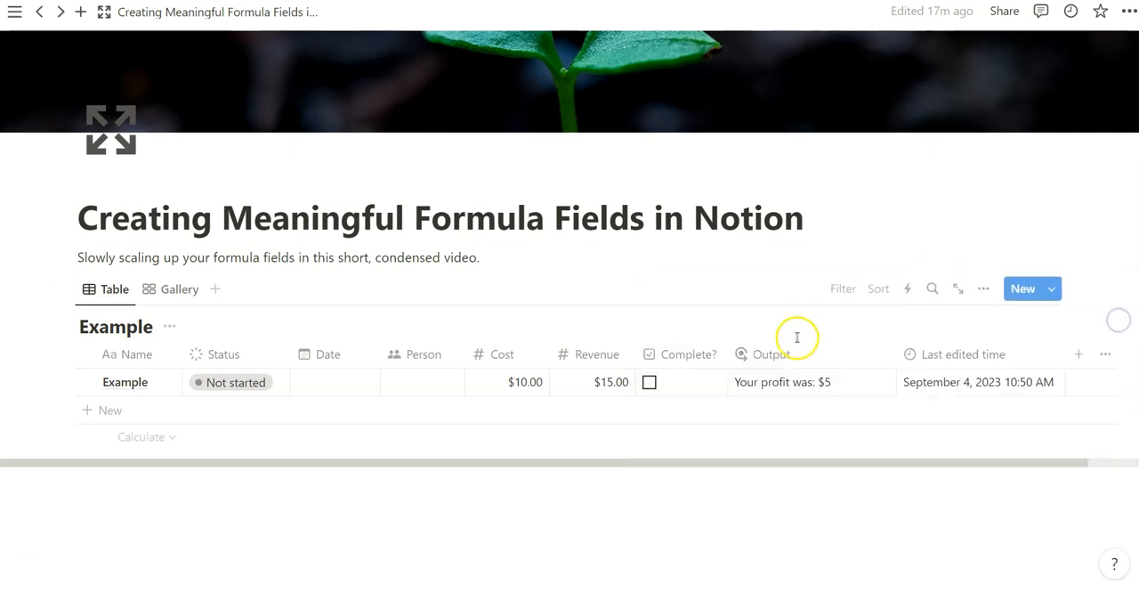
{"action": "left_click", "coordinate": [181, 289]}
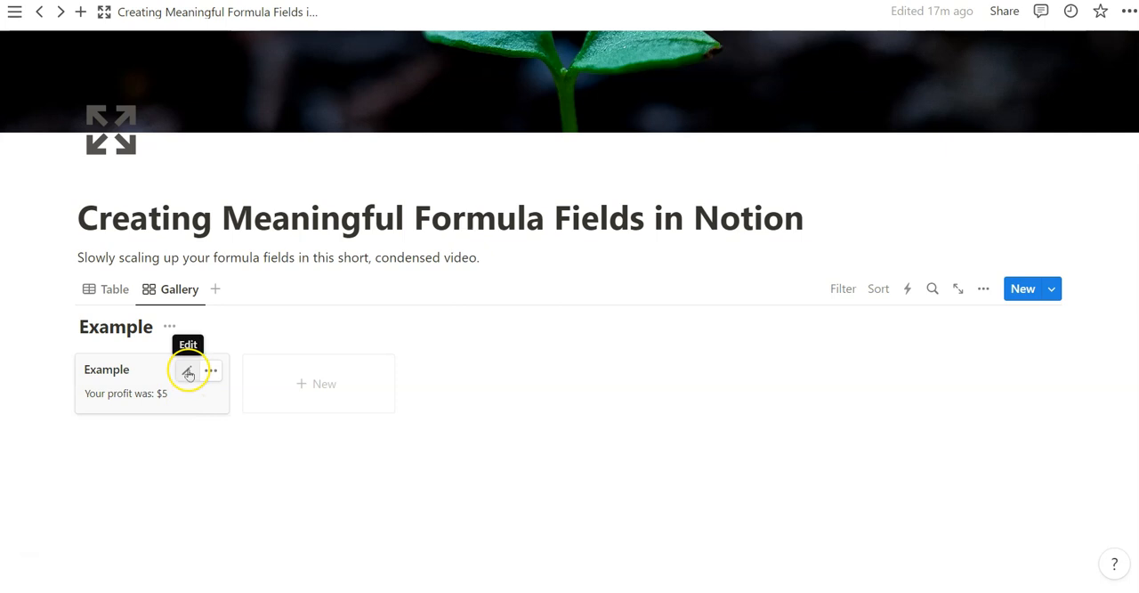
{"action": "left_click", "coordinate": [112, 289]}
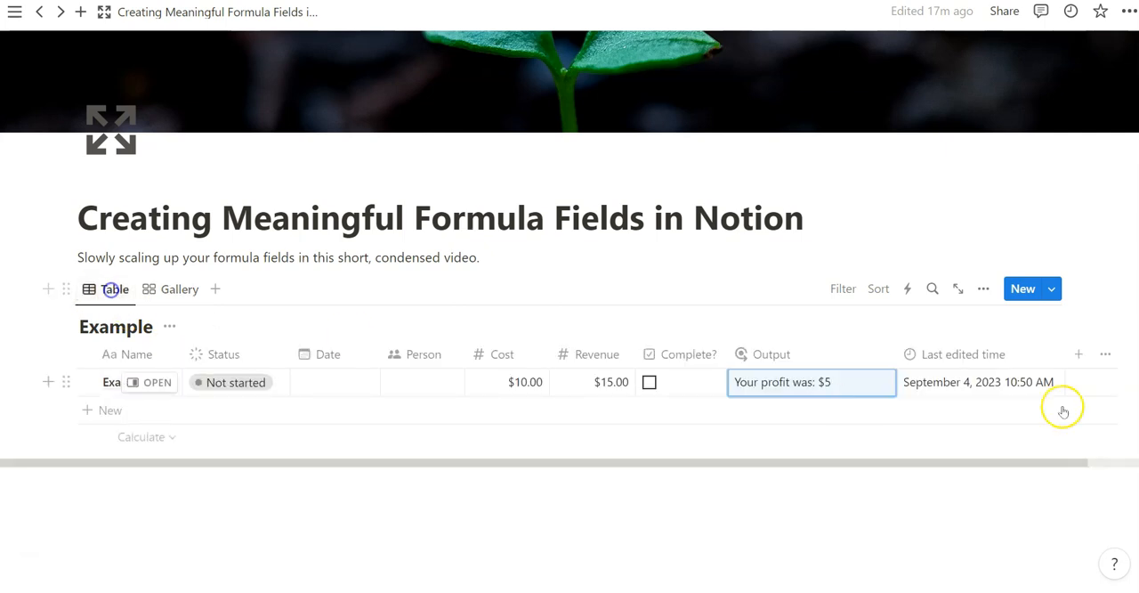
{"action": "left_click", "coordinate": [833, 392]}
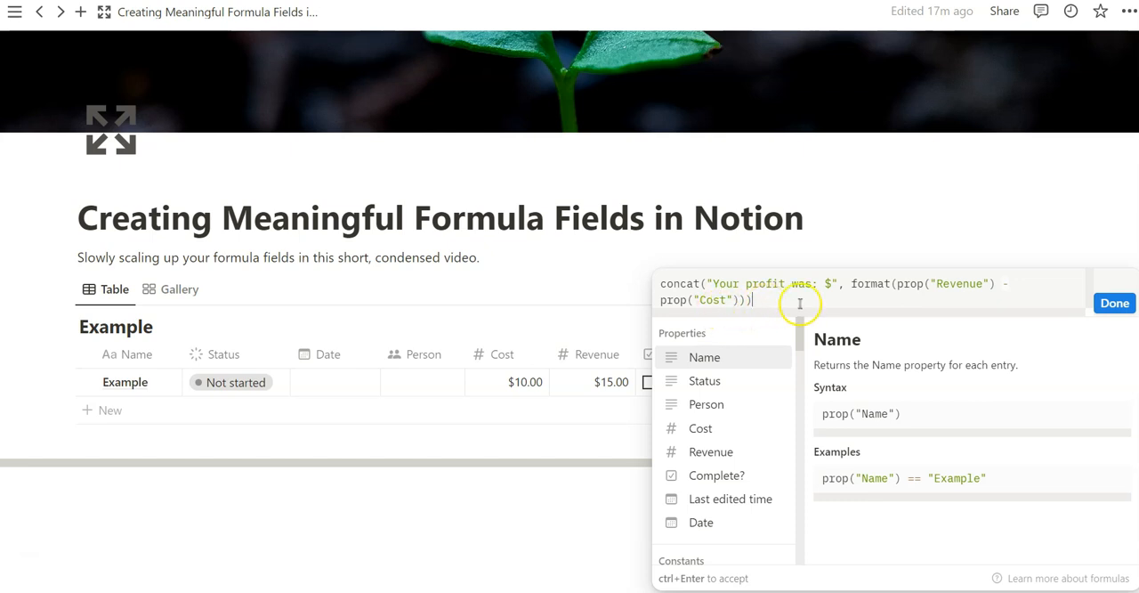
{"action": "left_click", "coordinate": [525, 275]}
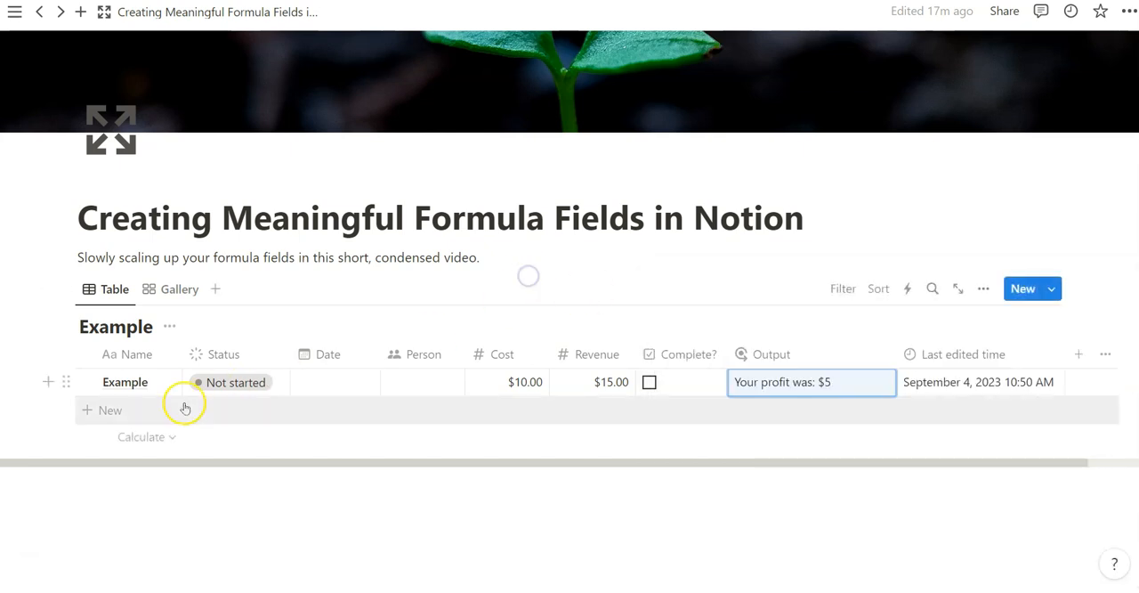
{"action": "left_click", "coordinate": [804, 381]}
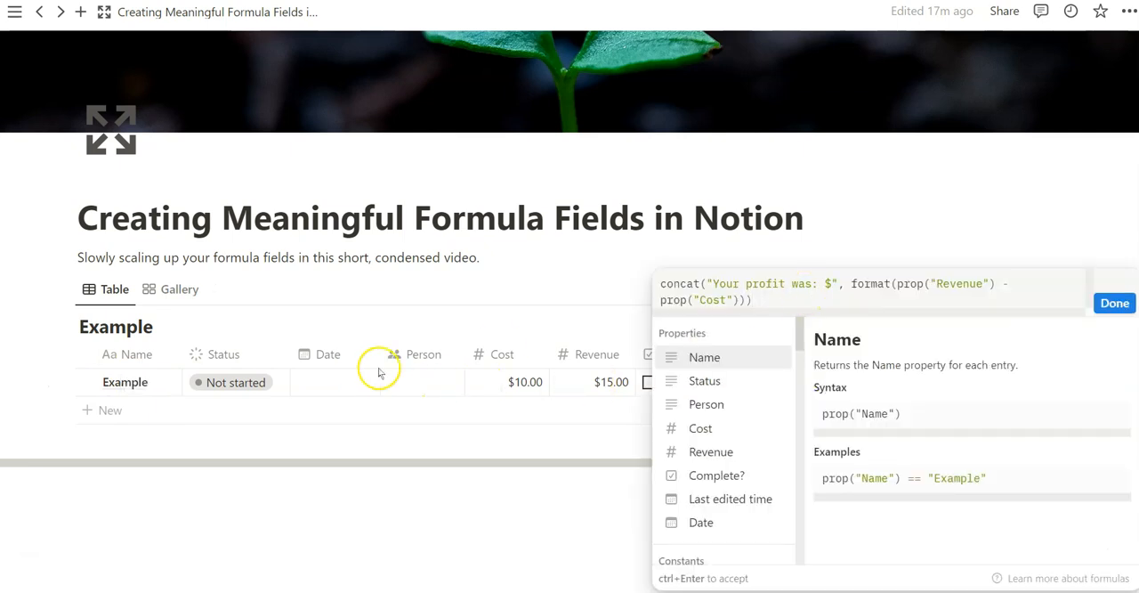
{"action": "left_click", "coordinate": [486, 313]}
- Append the text " By " and the Person property to the Output concat() formula, and assign a person to the Example row
{"action": "left_click", "coordinate": [778, 382]}
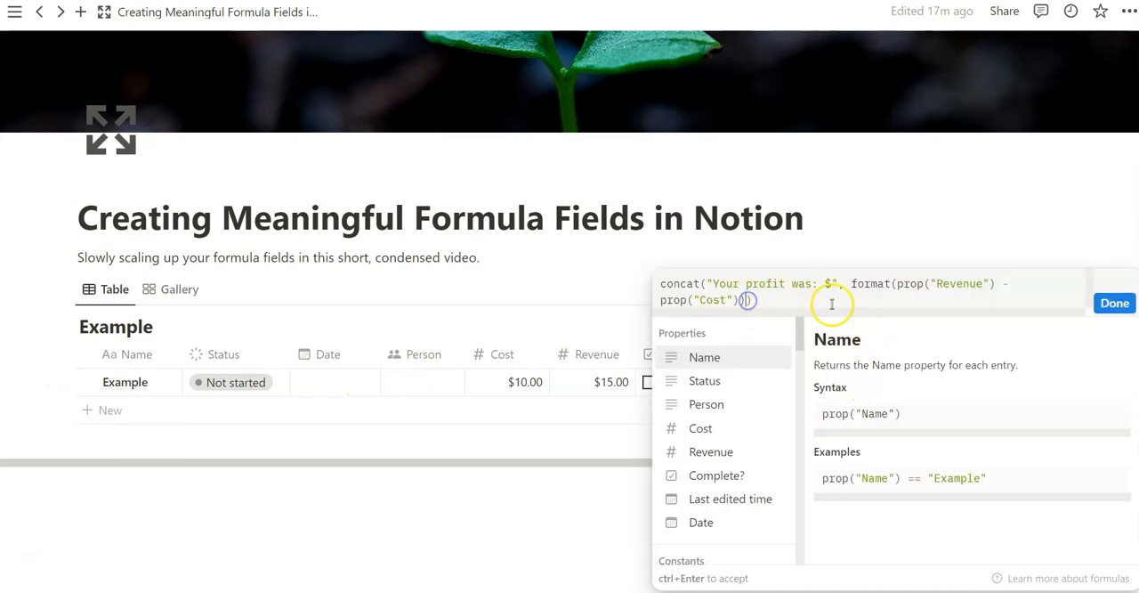
{"action": "type", "text": ",\""}
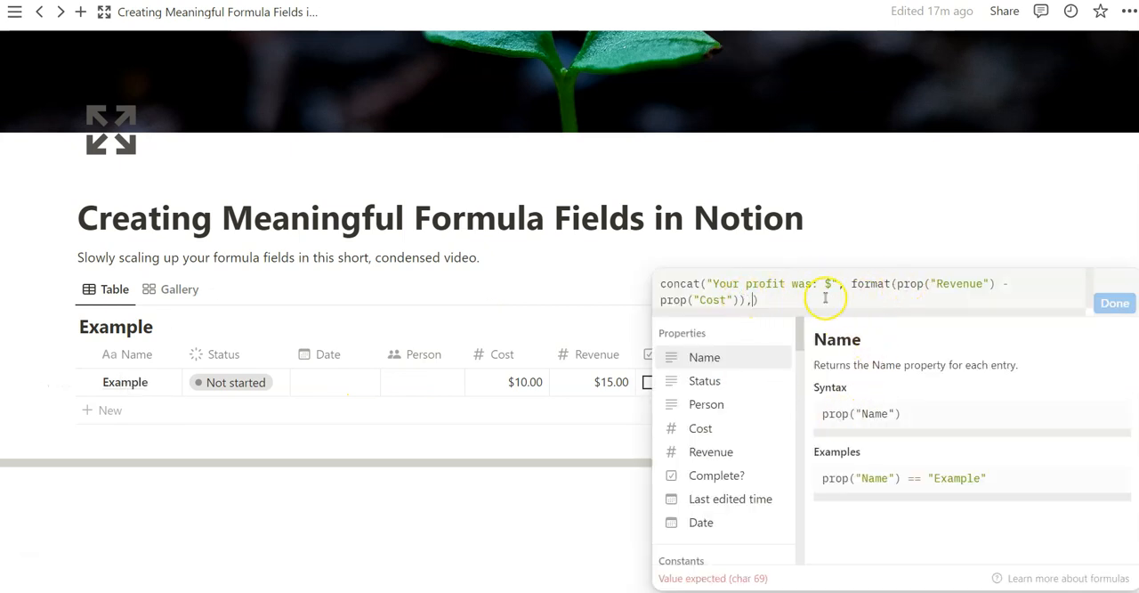
{"action": "type", "text": " By \","}
{"action": "left_click", "coordinate": [708, 405]}
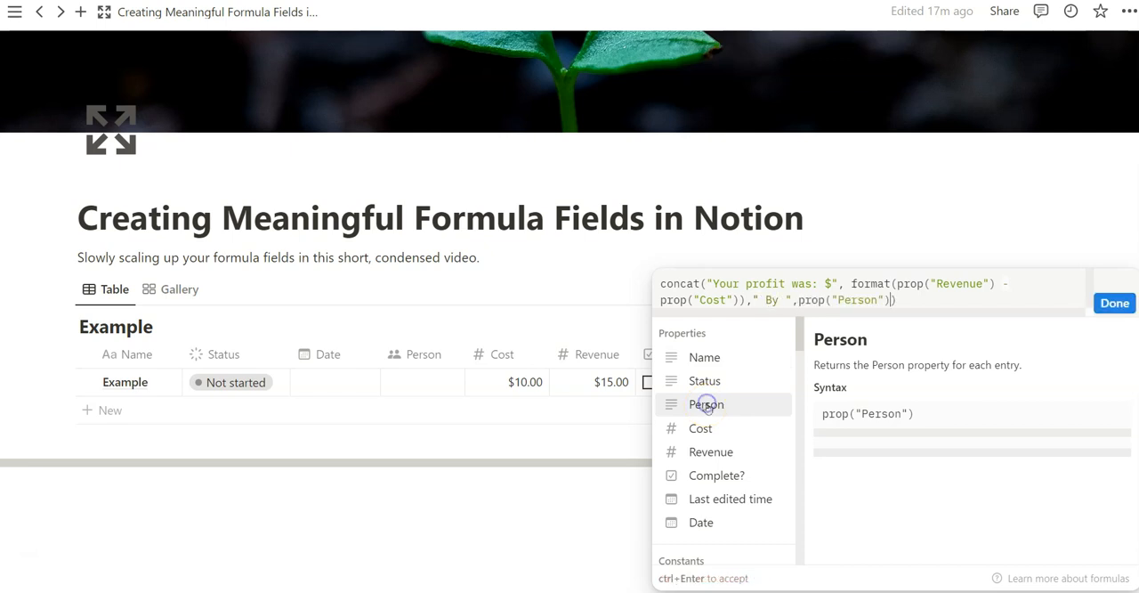
{"action": "left_click", "coordinate": [795, 300]}
{"action": "type", "text": ","}
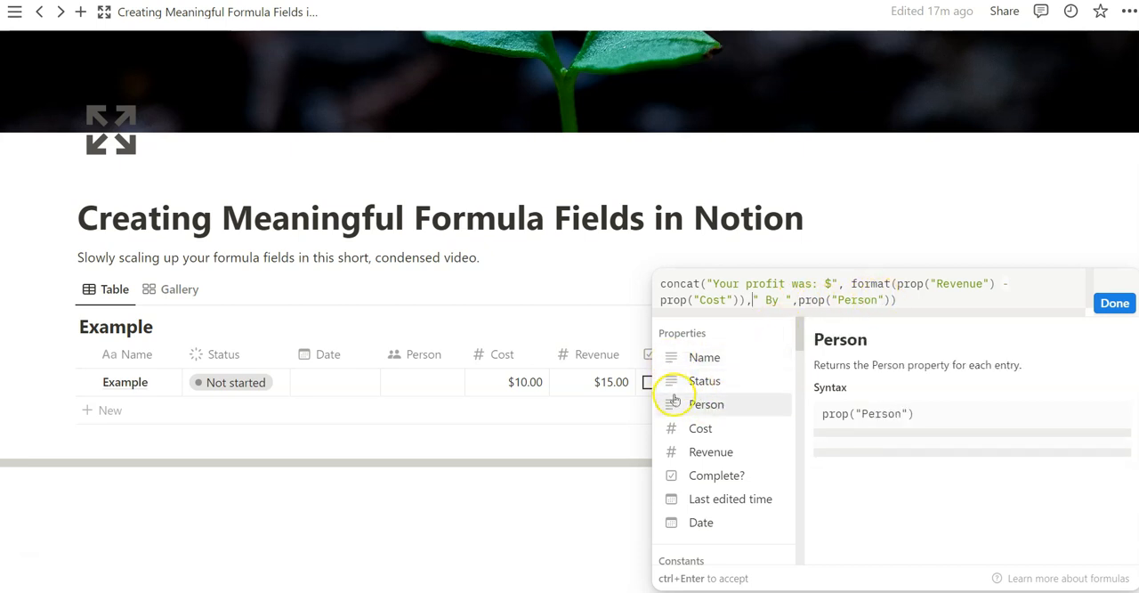
{"action": "left_click", "coordinate": [1114, 304]}
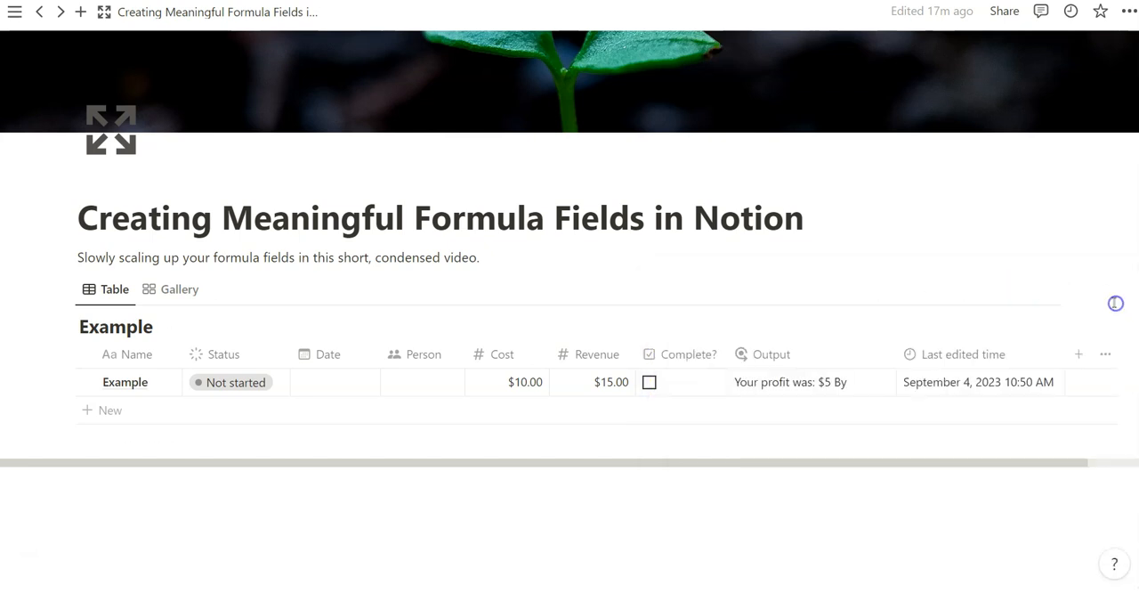
{"action": "left_click", "coordinate": [396, 387]}
{"action": "left_click", "coordinate": [456, 155]}
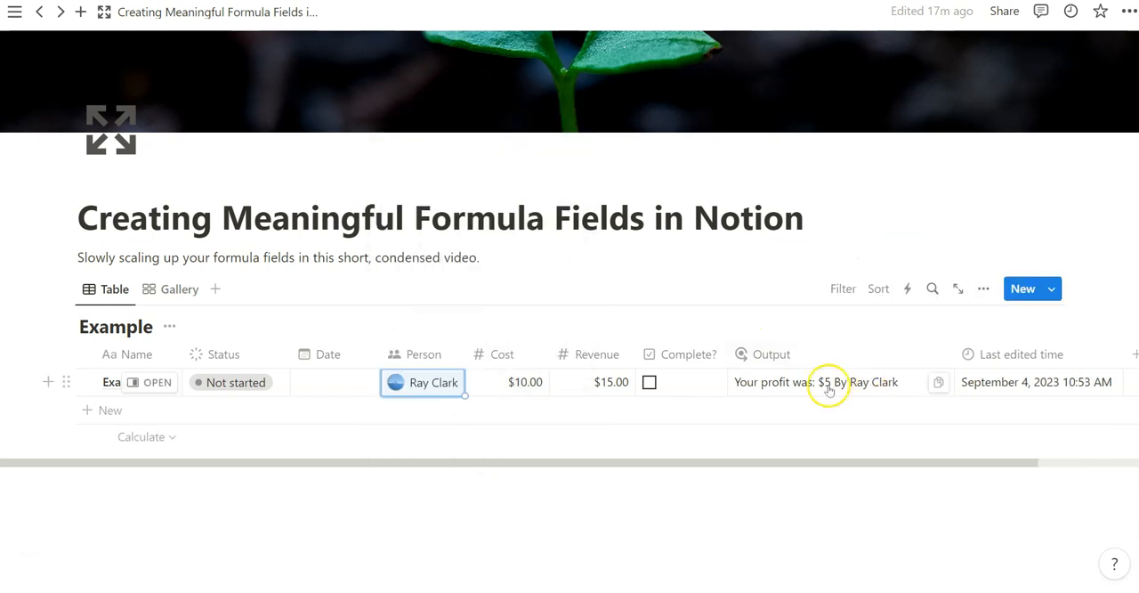
- Change the linking text in the Output formula to " and it was generated by " and widen the Output column
{"action": "left_click", "coordinate": [824, 382]}
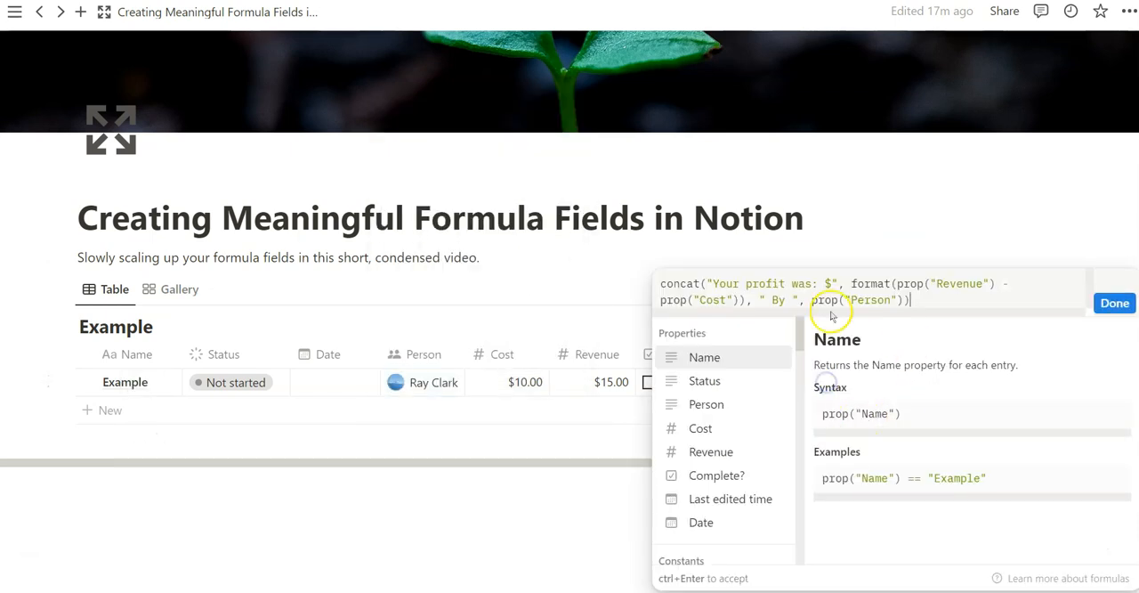
{"action": "left_click", "coordinate": [772, 300]}
{"action": "type", "text": "and it w"}
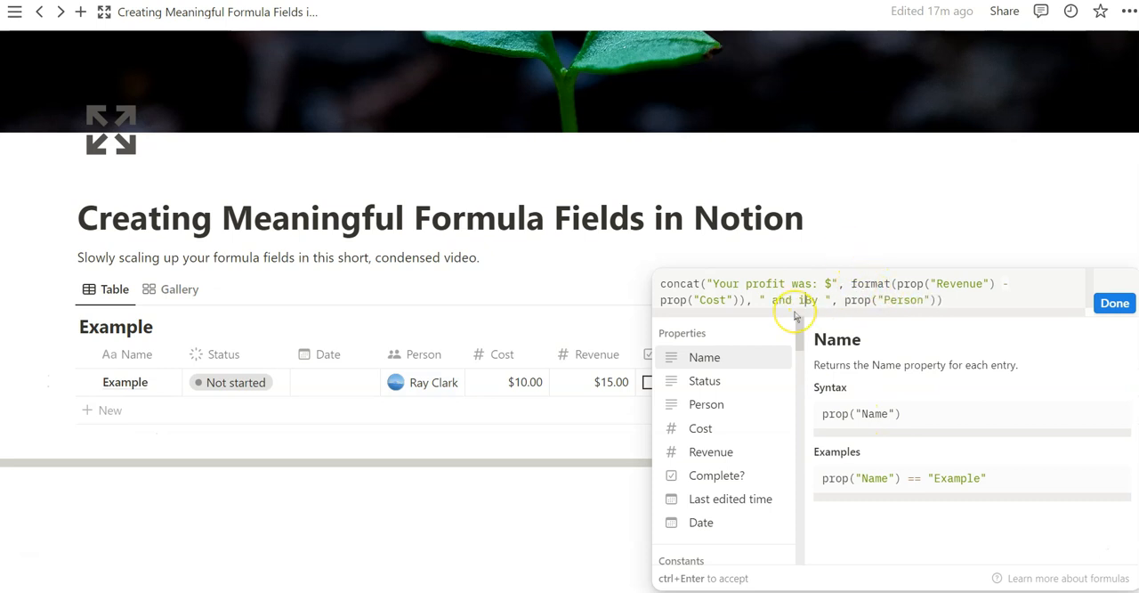
{"action": "type", "text": "as generated"}
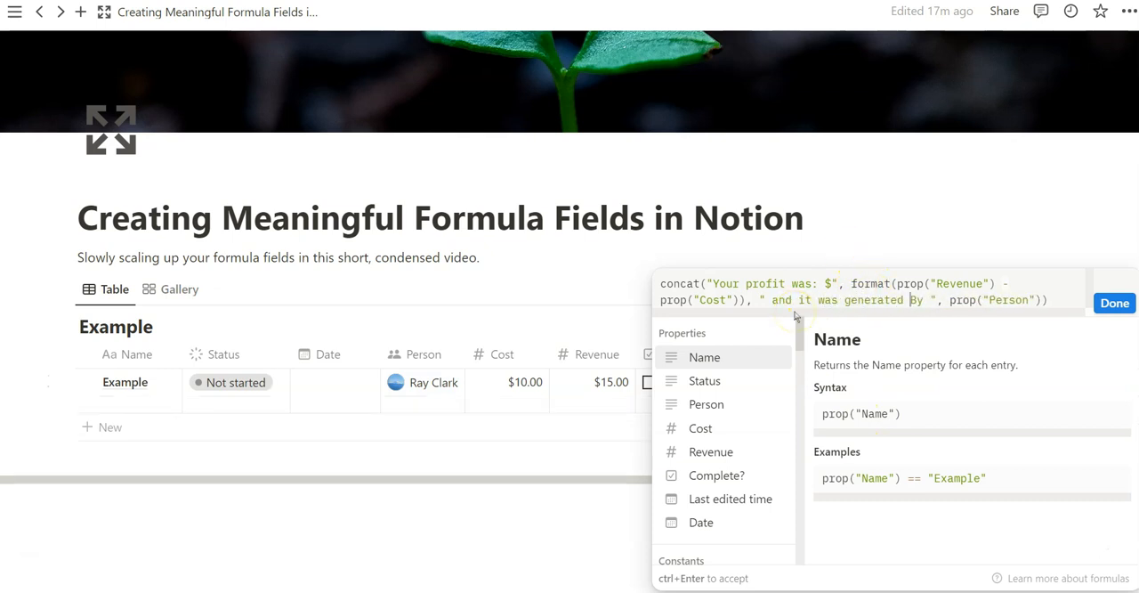
{"action": "key", "text": "Delete"}
{"action": "type", "text": "b"}
{"action": "left_click", "coordinate": [1118, 305]}
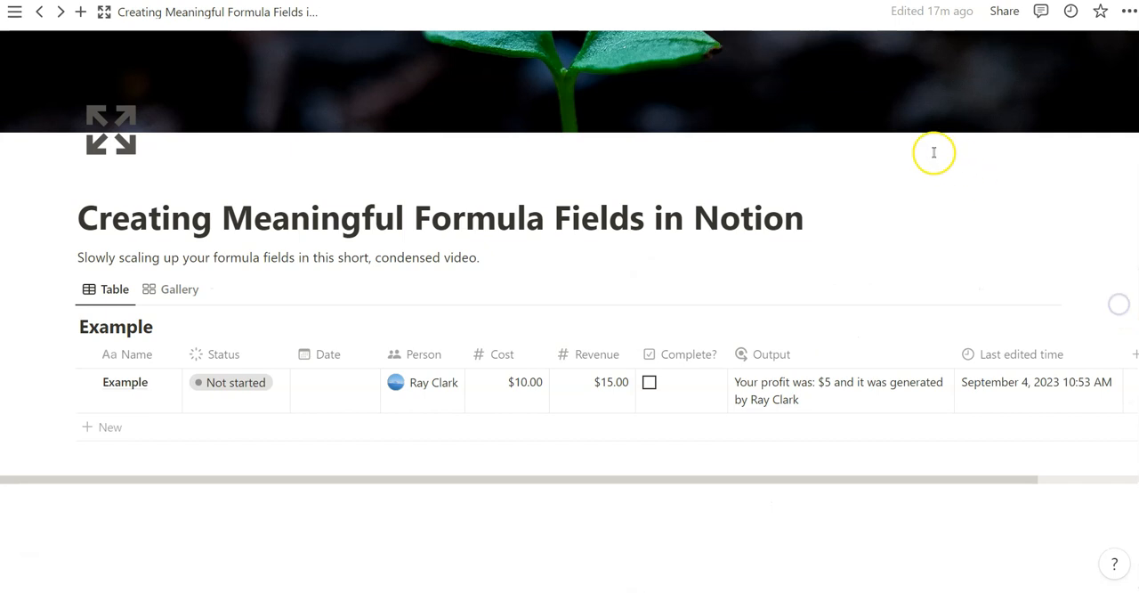
{"action": "double_click", "coordinate": [954, 355]}
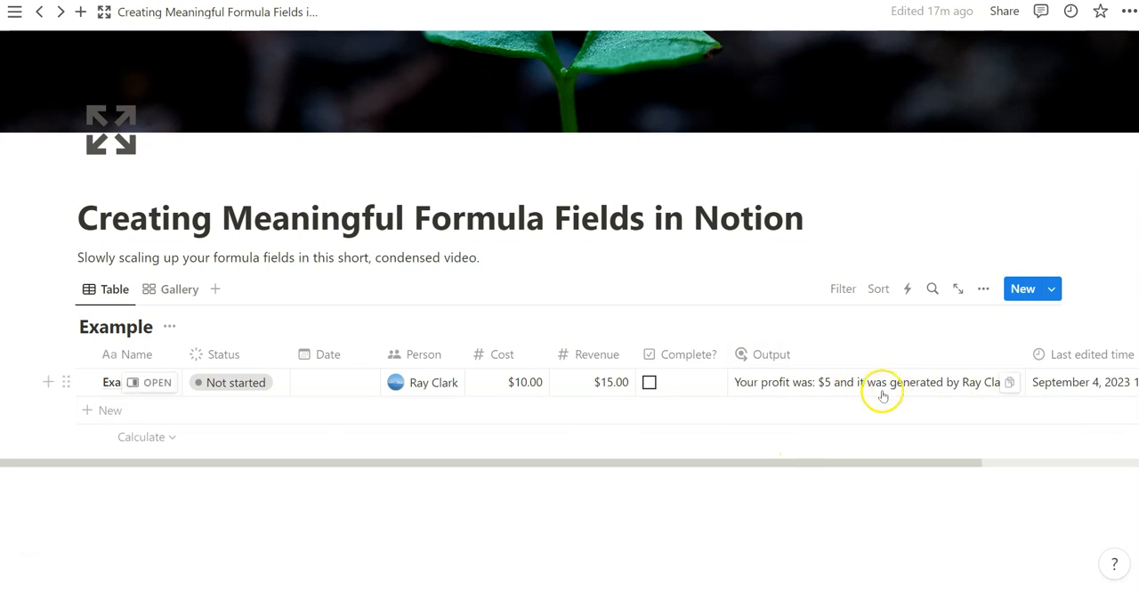
- Add an empty second row to the Example table and examine how the Output formula handles its missing values
{"action": "left_click", "coordinate": [832, 381]}
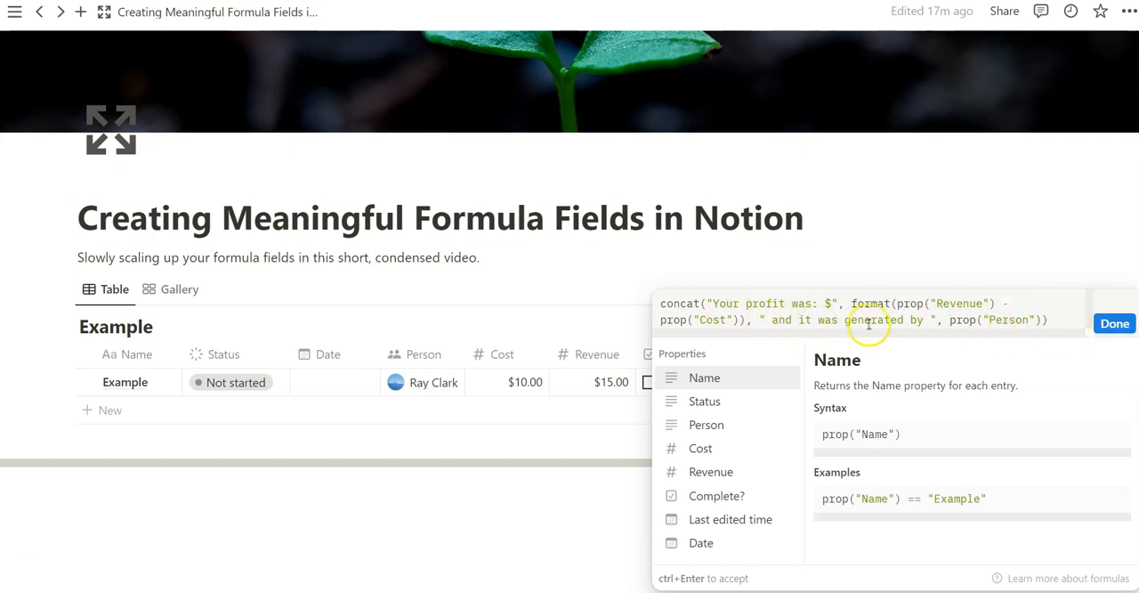
{"action": "left_click", "coordinate": [1114, 323]}
{"action": "left_click", "coordinate": [864, 382]}
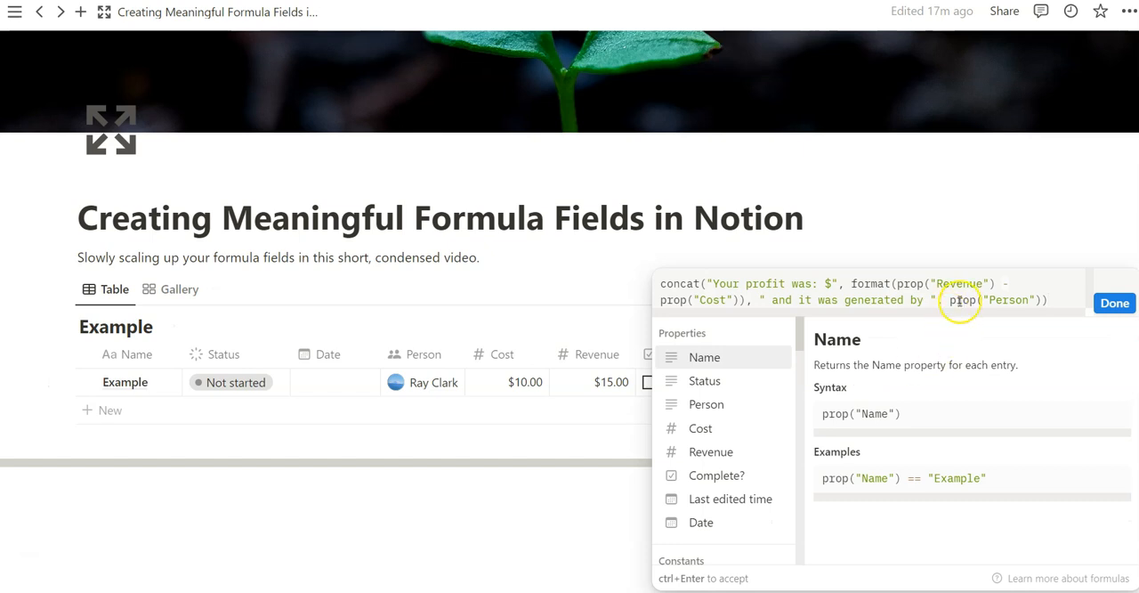
{"action": "left_click", "coordinate": [938, 242]}
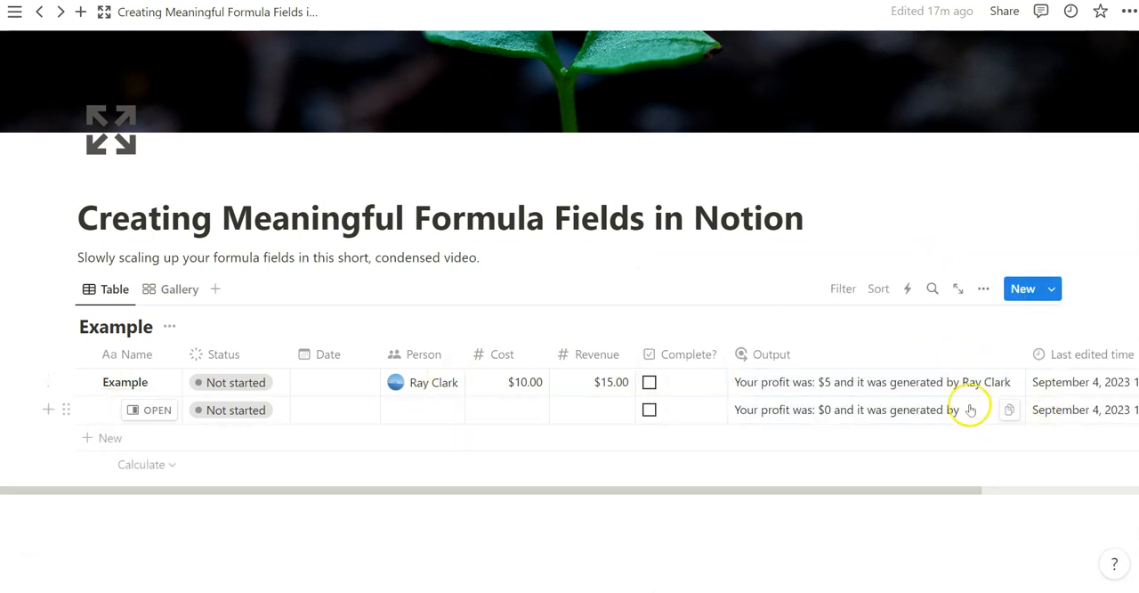
{"action": "left_click", "coordinate": [972, 412]}
{"action": "left_click", "coordinate": [995, 248]}
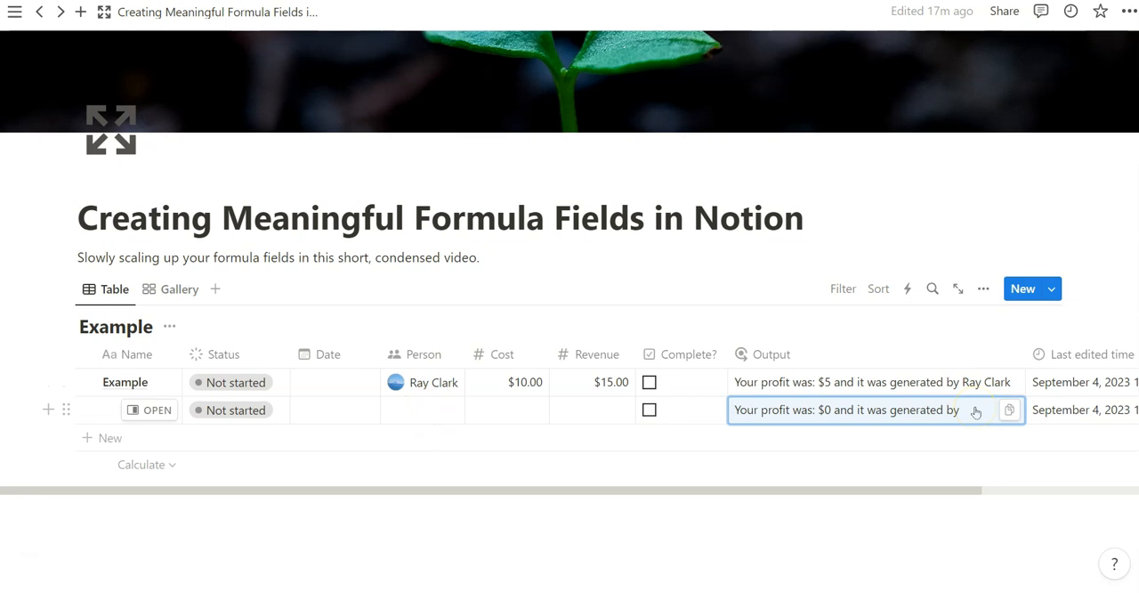
{"action": "left_click", "coordinate": [911, 413]}
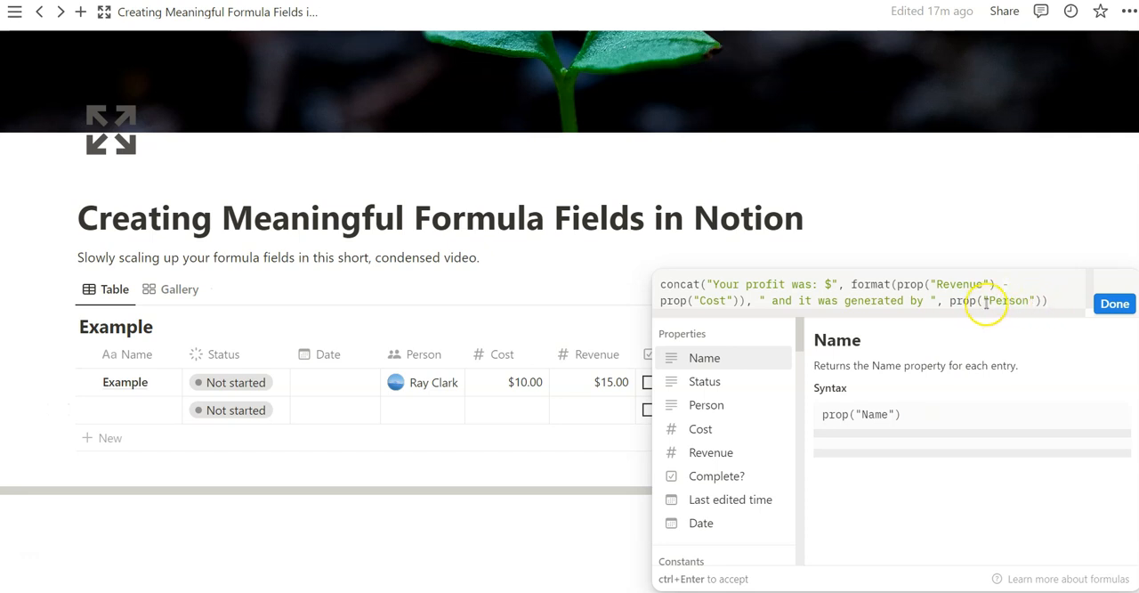
{"action": "key", "text": "ctrl+Return"}
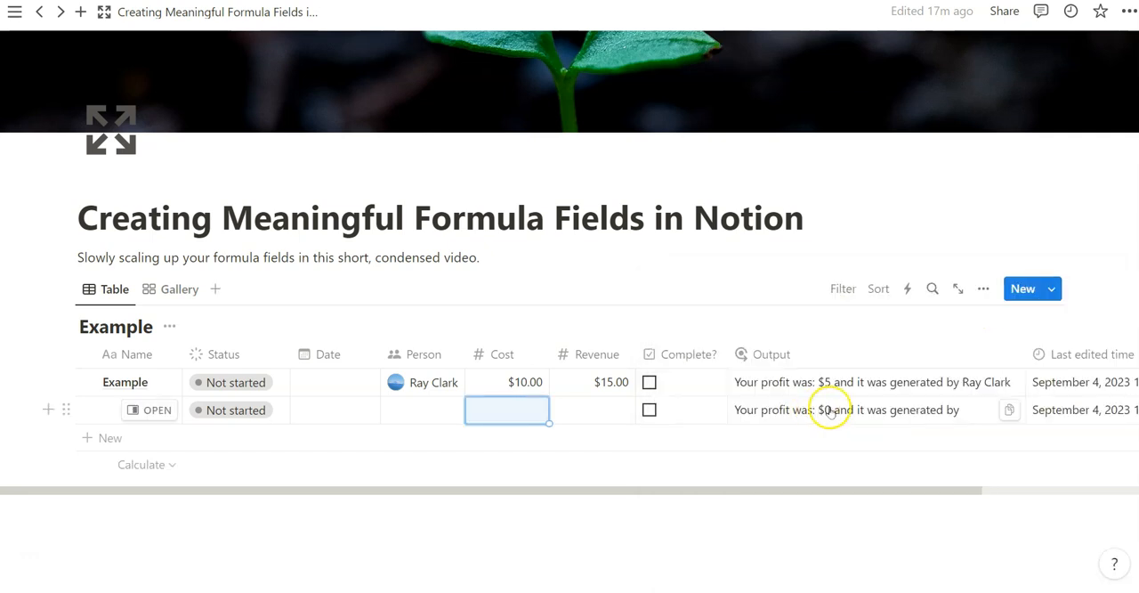
{"action": "left_click", "coordinate": [428, 409]}
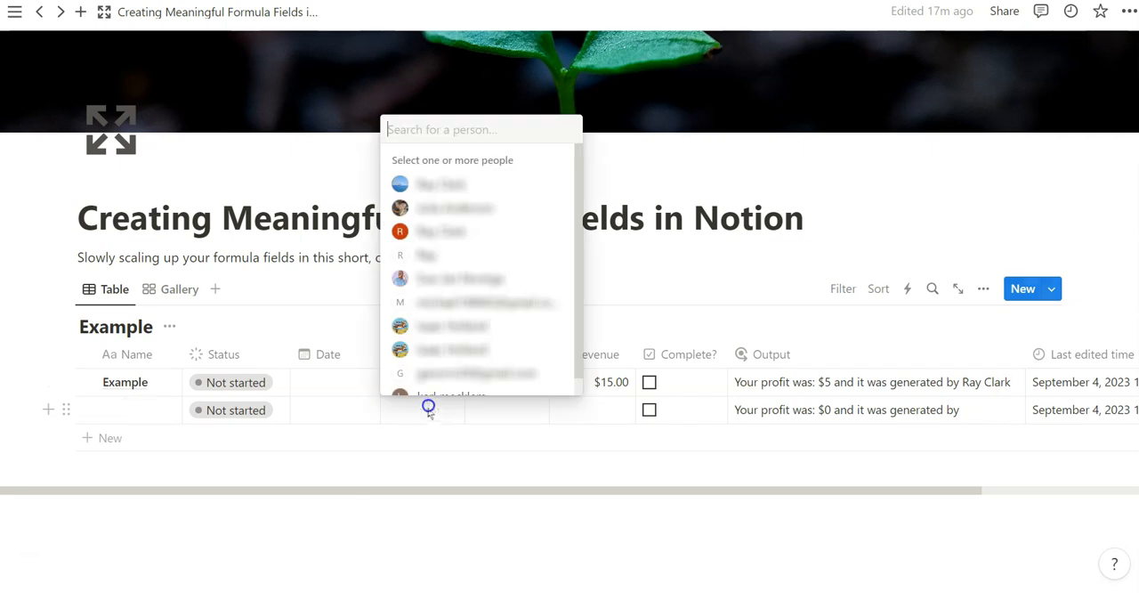
{"action": "left_click", "coordinate": [443, 424]}
- Insert if(not empty(prop("Person") in front of concat() at the start of the Output formula
{"action": "left_click", "coordinate": [827, 406]}
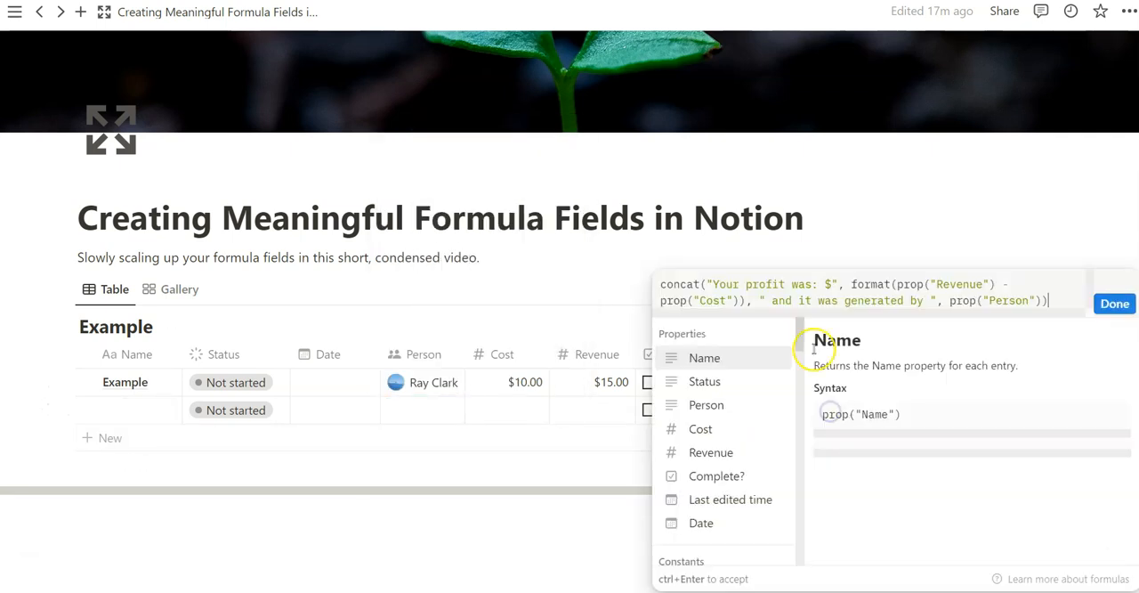
{"action": "left_click", "coordinate": [660, 284]}
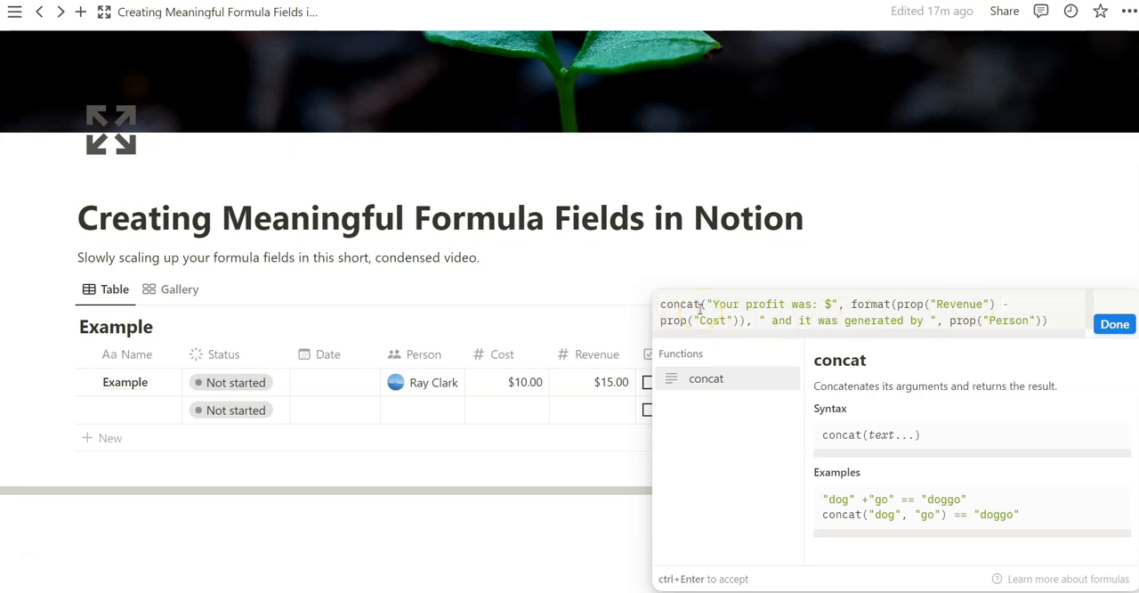
{"action": "key", "text": "Home"}
{"action": "type", "text": "if("}
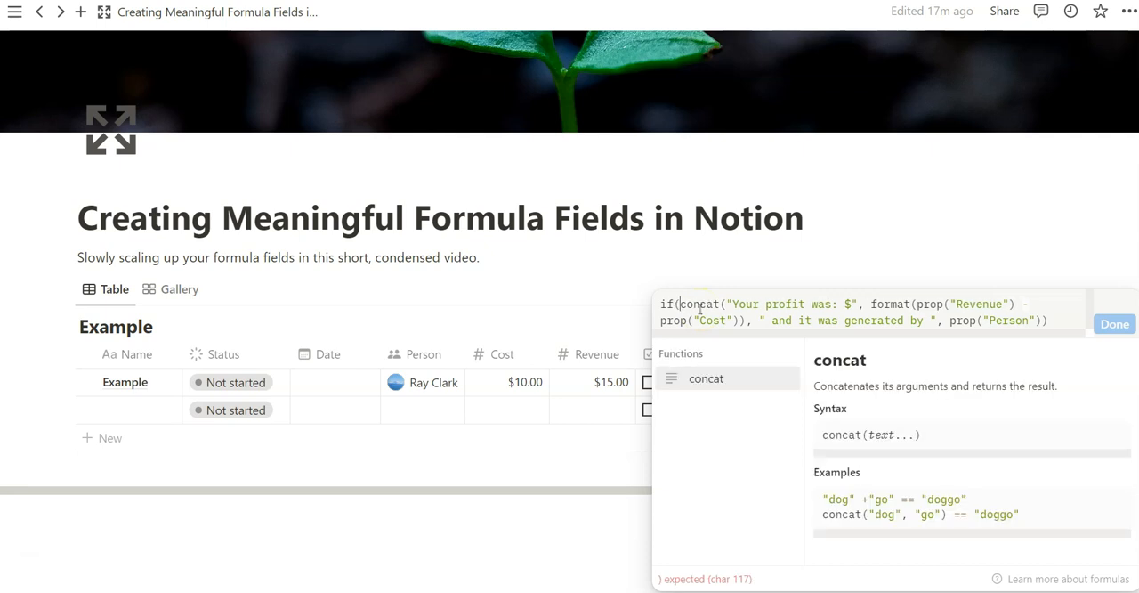
{"action": "type", "text": "not empty("}
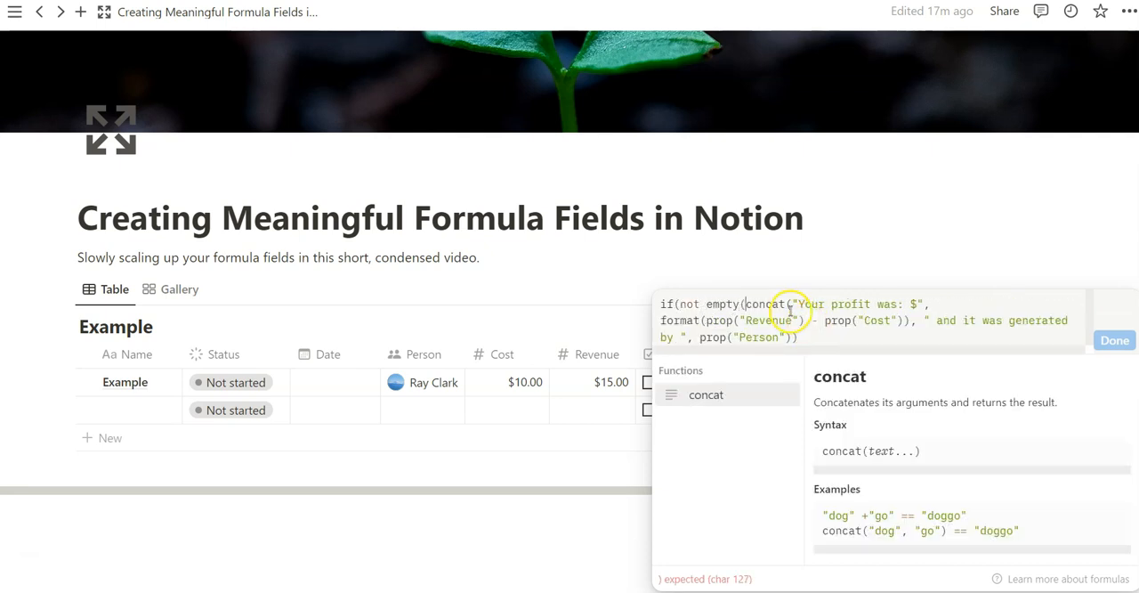
{"action": "type", "text": "prop(\"Person\")"}
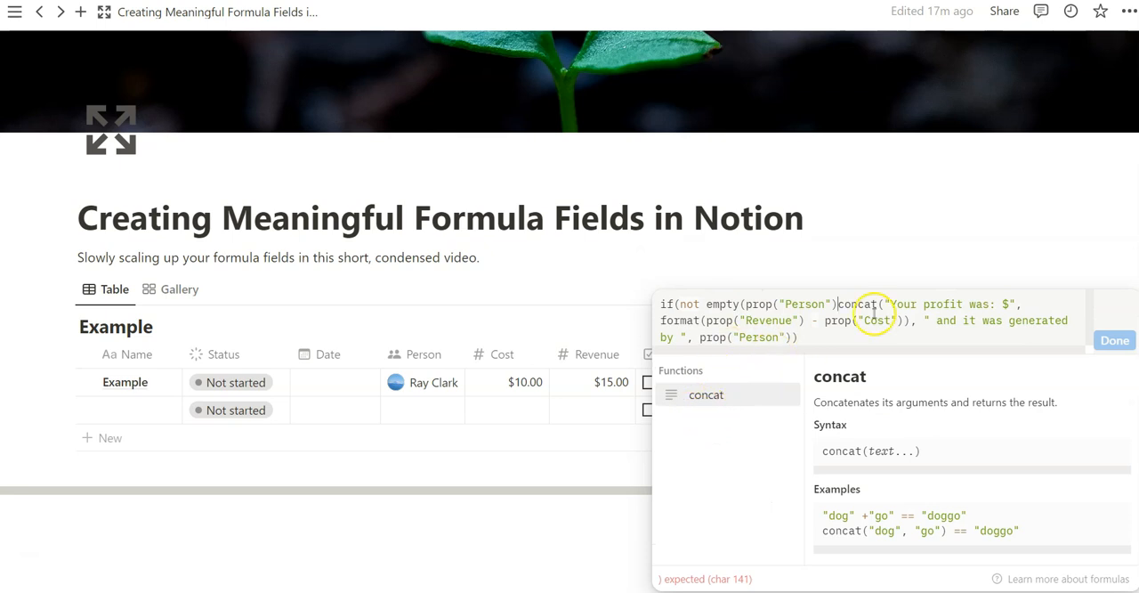
{"action": "type", "text": ")"}
- Check the help for not and empty, and close the Person condition with a parenthesis and comma before concat()
{"action": "left_click", "coordinate": [691, 302]}
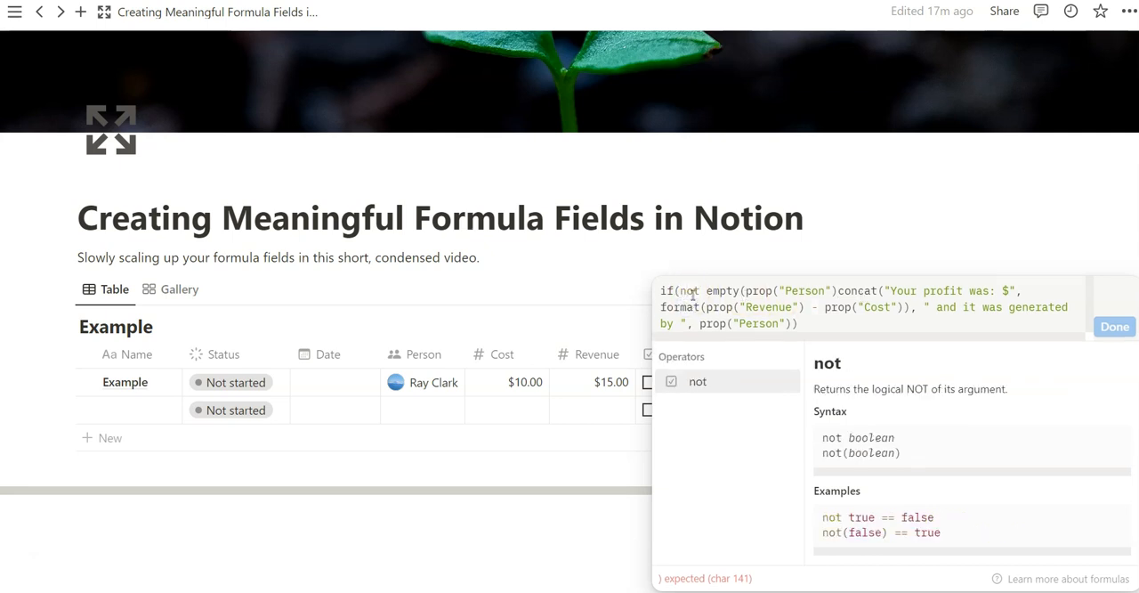
{"action": "left_click", "coordinate": [723, 292]}
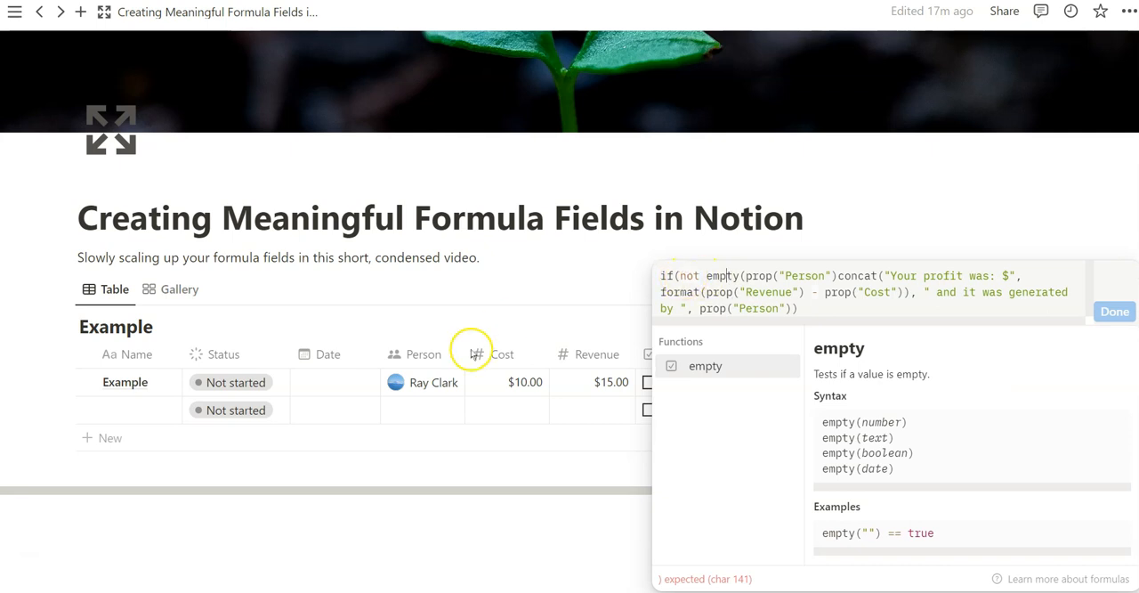
{"action": "left_click", "coordinate": [837, 276]}
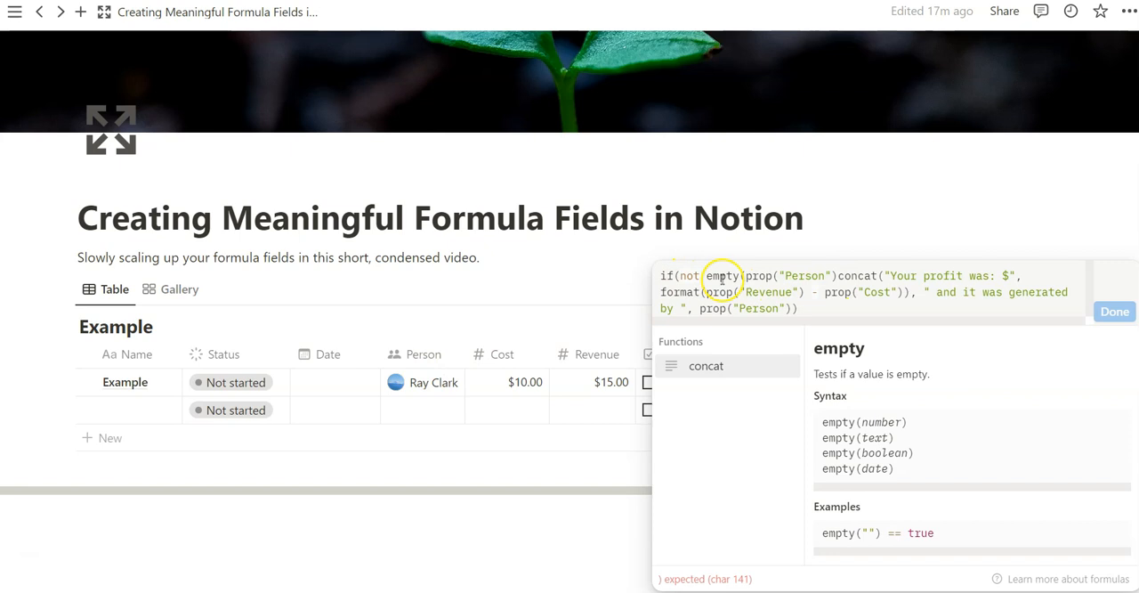
{"action": "type", "text": ")"}
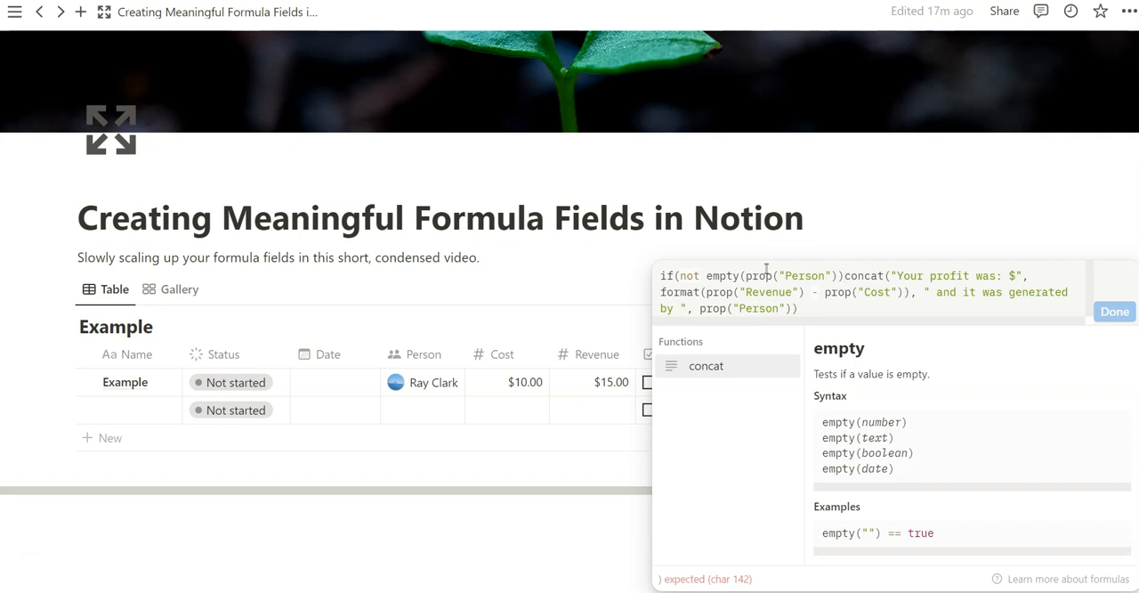
{"action": "type", "text": ","}
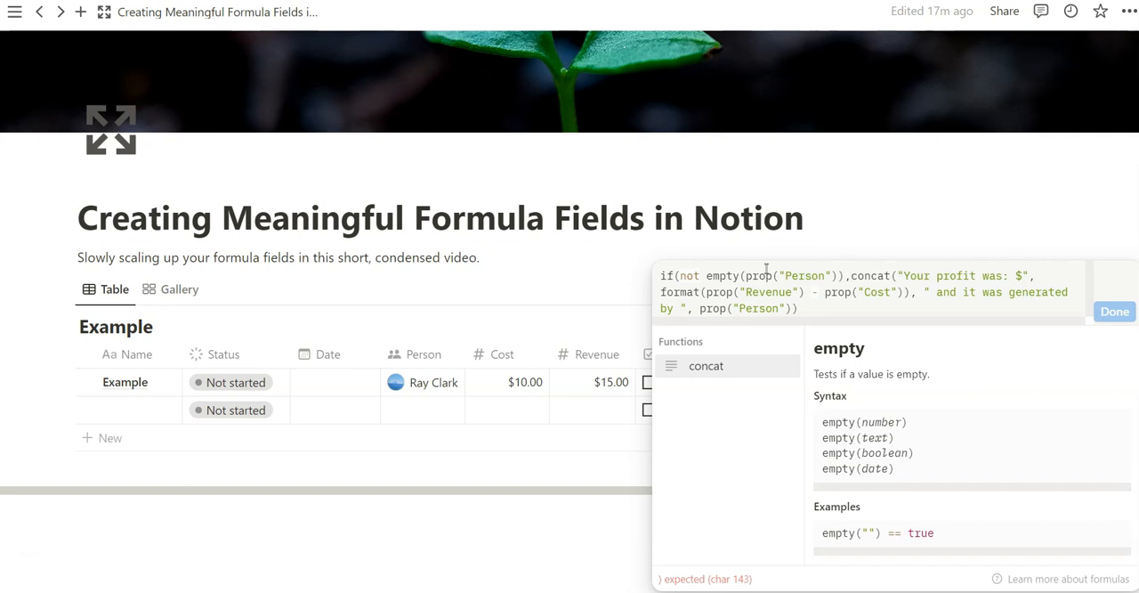
- Add an empty string "" as the if() fallback after concat(), close the function, and accept the Output formula
{"action": "left_click", "coordinate": [829, 306]}
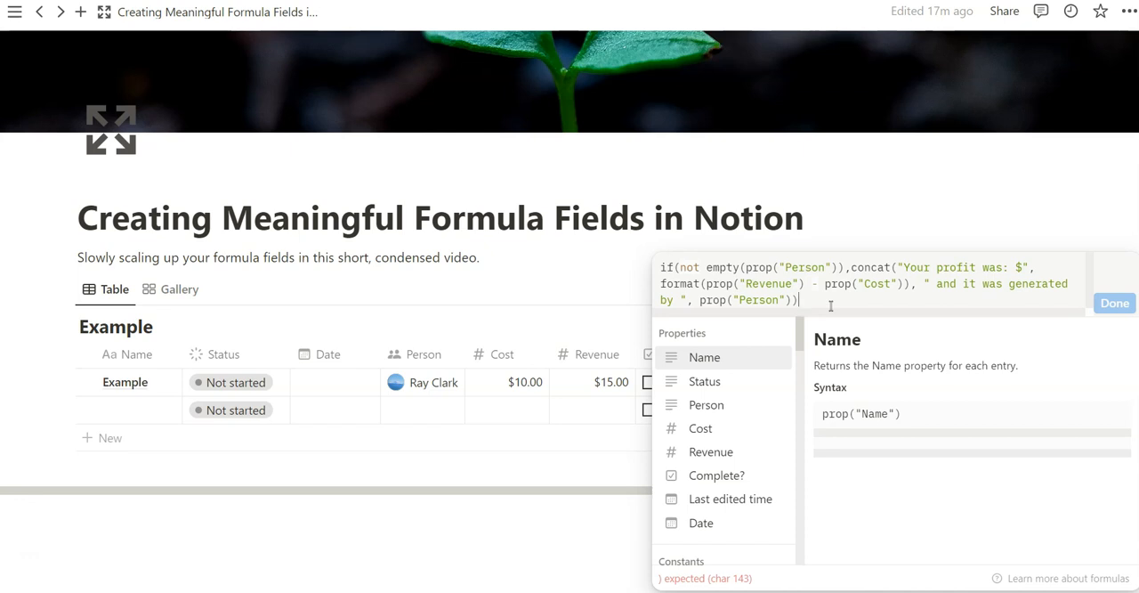
{"action": "type", "text": ",\"\""}
{"action": "left_click", "coordinate": [832, 310]}
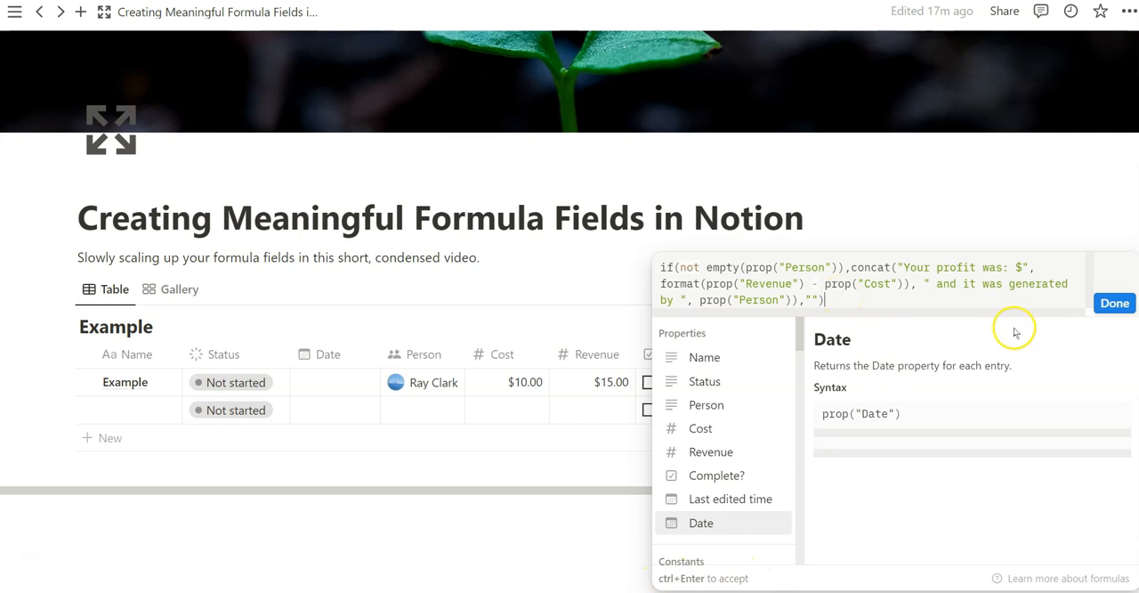
{"action": "left_click", "coordinate": [1115, 304]}
- Clear the Example row's Person value to test the Output formula, and undo the removal
{"action": "left_click_drag", "start_coordinate": [956, 489], "coordinate": [969, 489]}
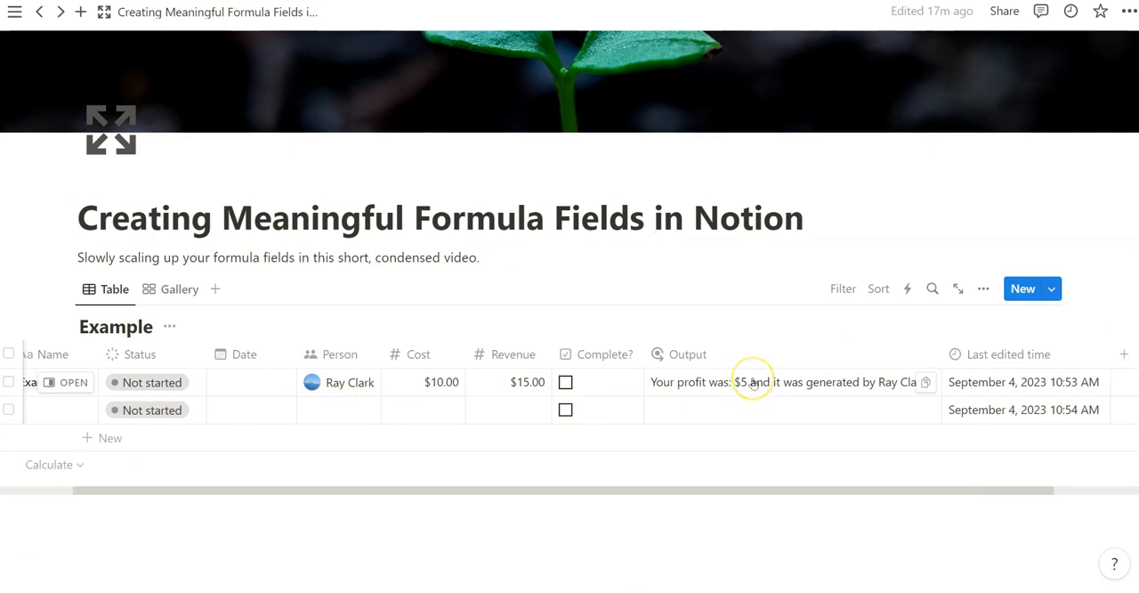
{"action": "left_click", "coordinate": [339, 382]}
{"action": "left_click", "coordinate": [387, 107]}
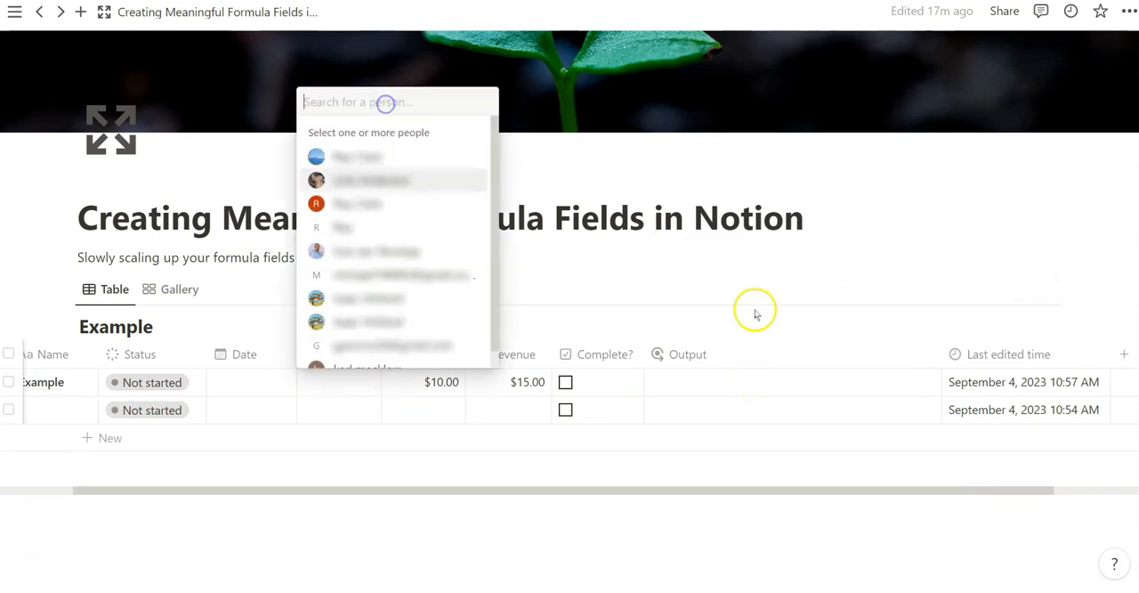
{"action": "left_click", "coordinate": [762, 300]}
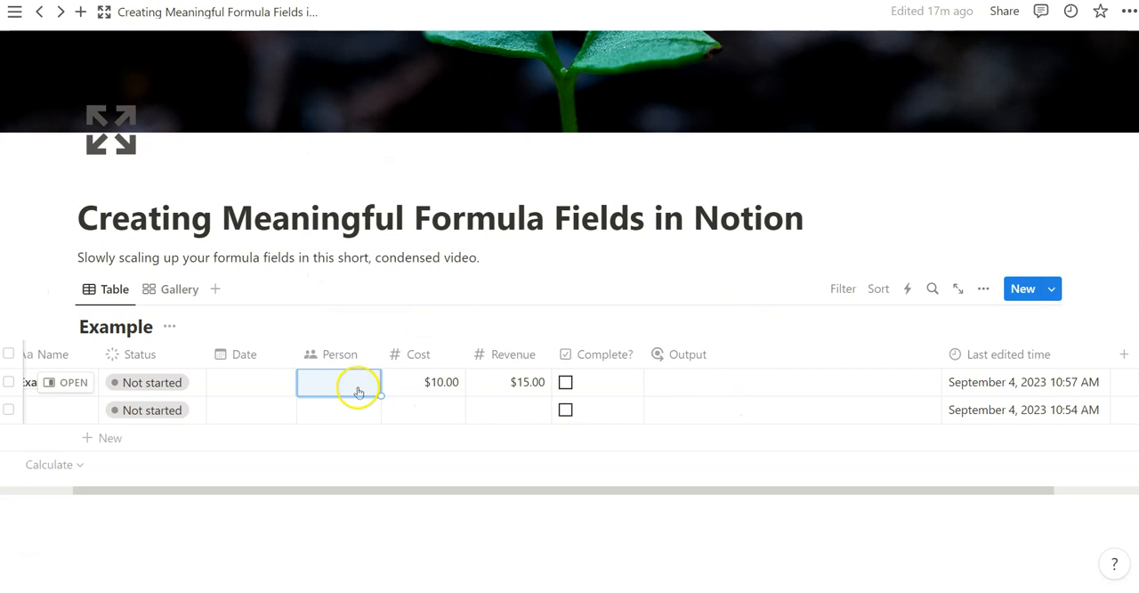
{"action": "key", "text": "ctrl+z"}
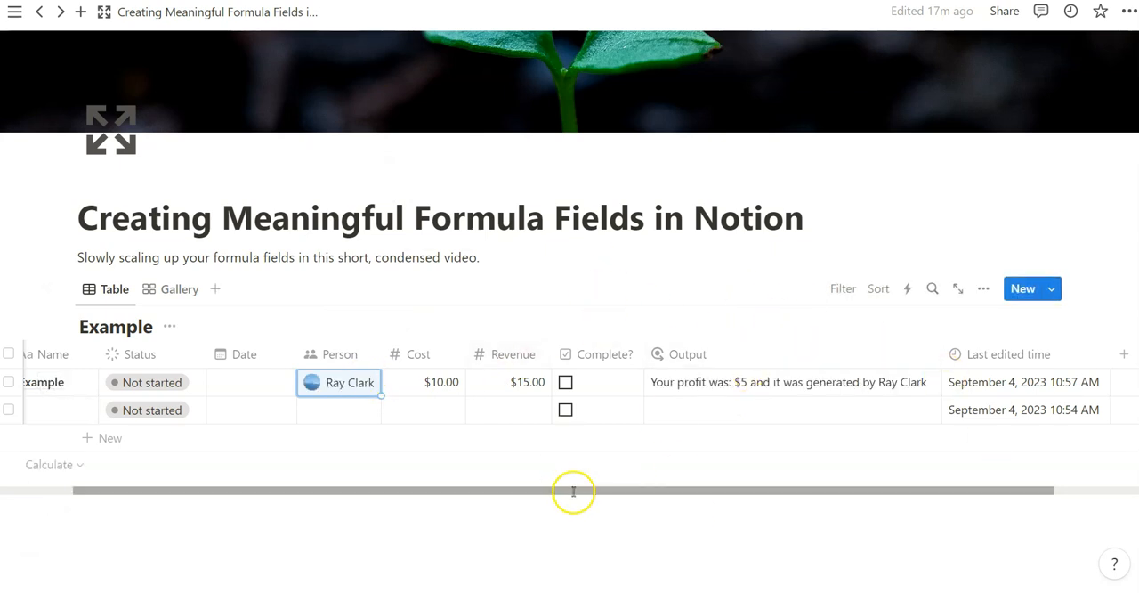
- Review the Revenue minus Cost expression inside the Output formula of the Example row, and leave the formula unchanged
{"action": "left_click", "coordinate": [709, 382]}
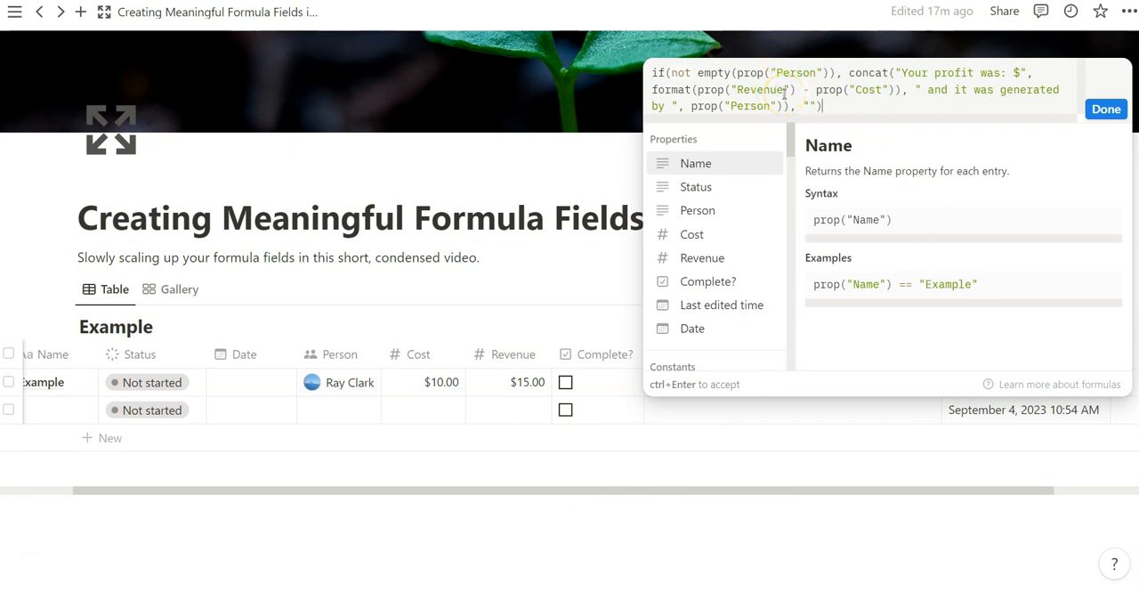
{"action": "left_click", "coordinate": [897, 93]}
{"action": "left_click_drag", "start_coordinate": [899, 92], "coordinate": [700, 90]}
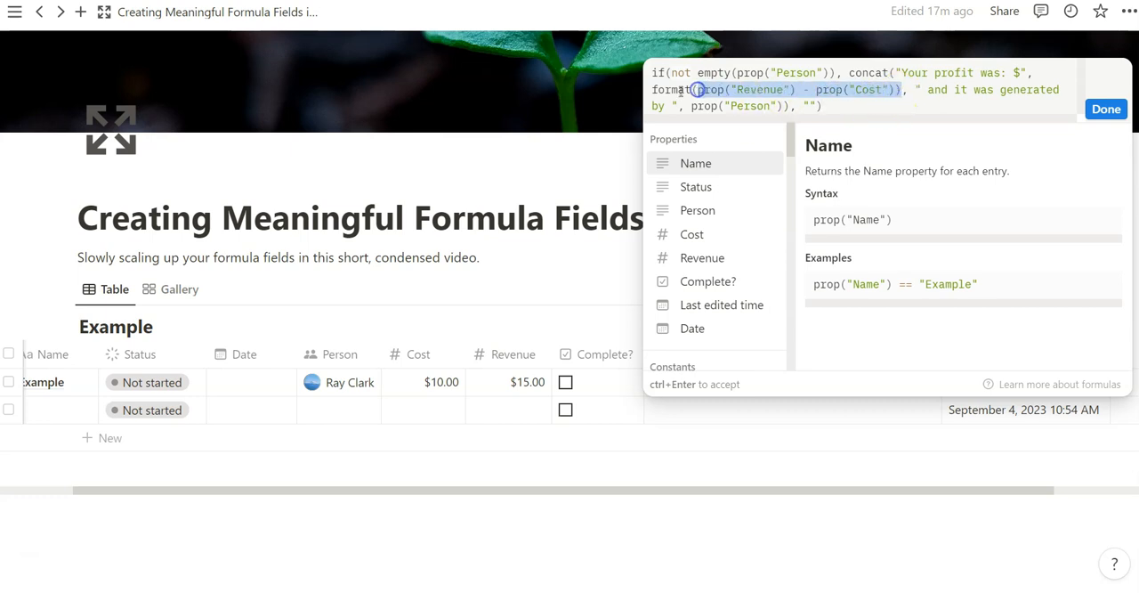
{"action": "left_click", "coordinate": [591, 143]}
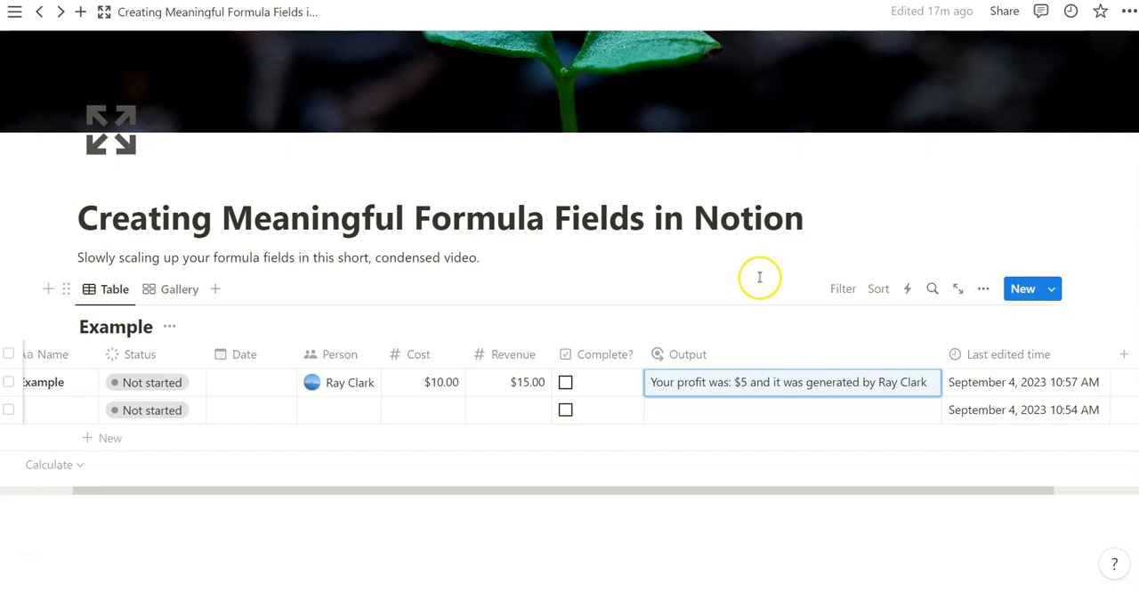
- Enter " Assign a person to see output!" as the if() fallback text in the Output formula, and accept it
{"action": "left_click", "coordinate": [341, 418]}
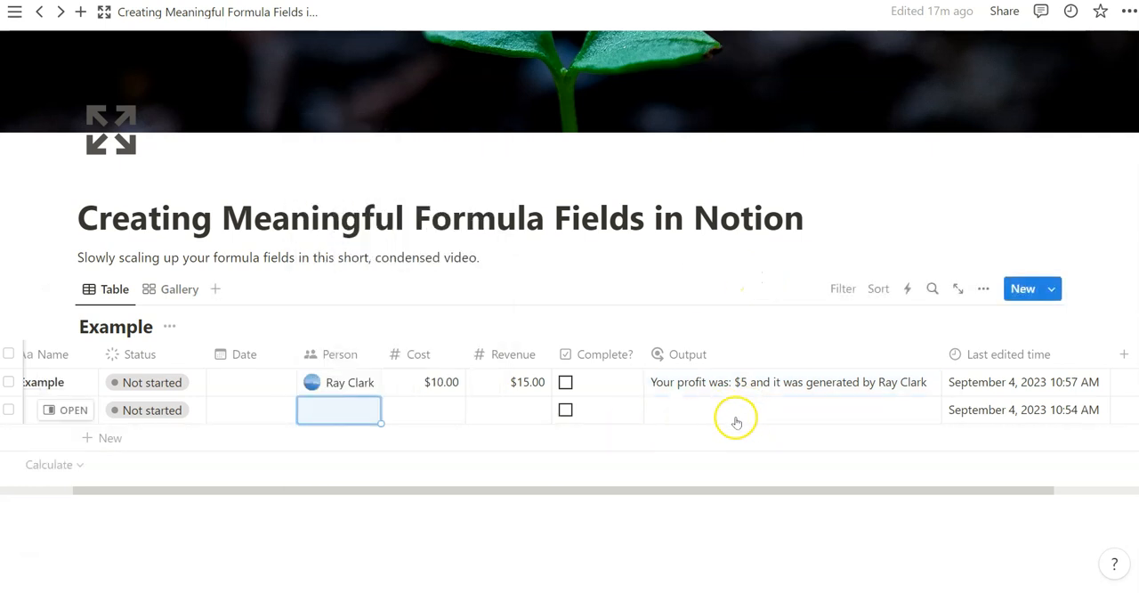
{"action": "left_click", "coordinate": [689, 419]}
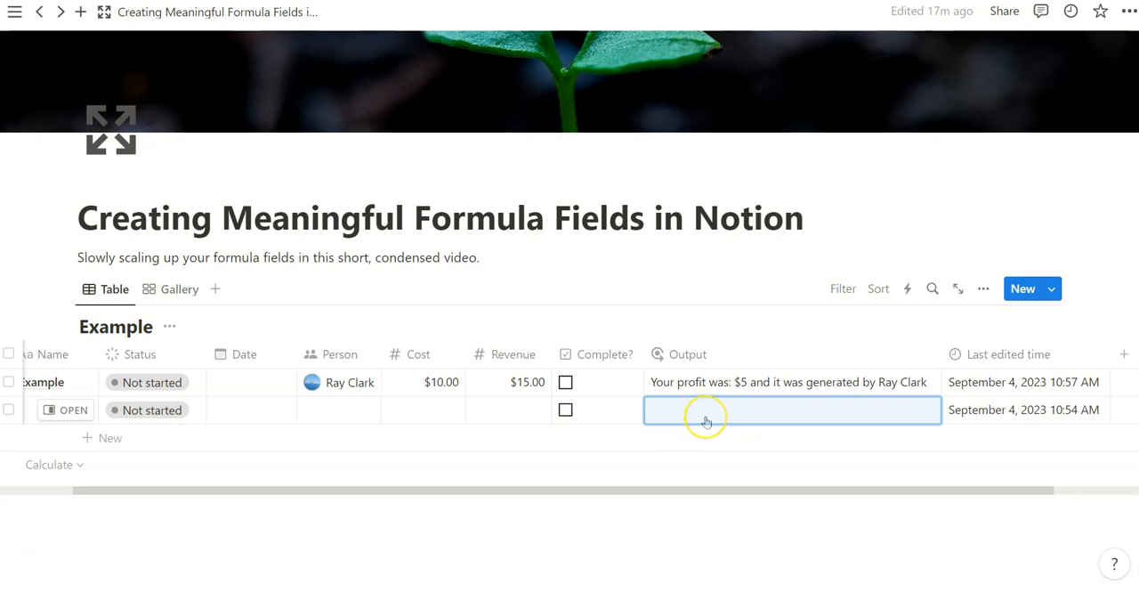
{"action": "left_click", "coordinate": [341, 409]}
{"action": "left_click", "coordinate": [683, 414]}
{"action": "left_click", "coordinate": [841, 127]}
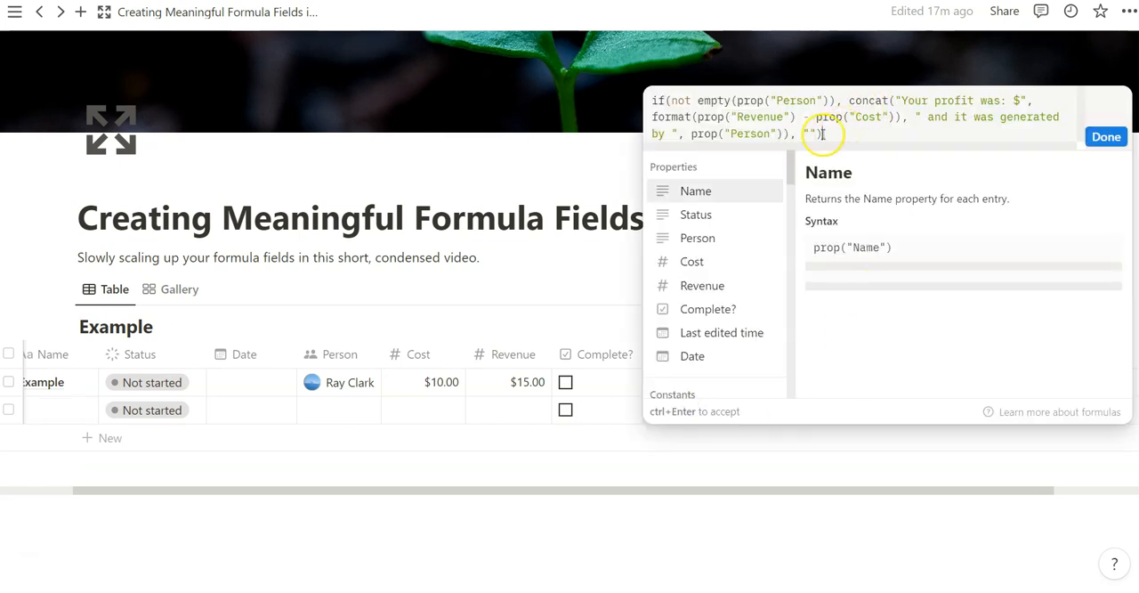
{"action": "left_click", "coordinate": [812, 134]}
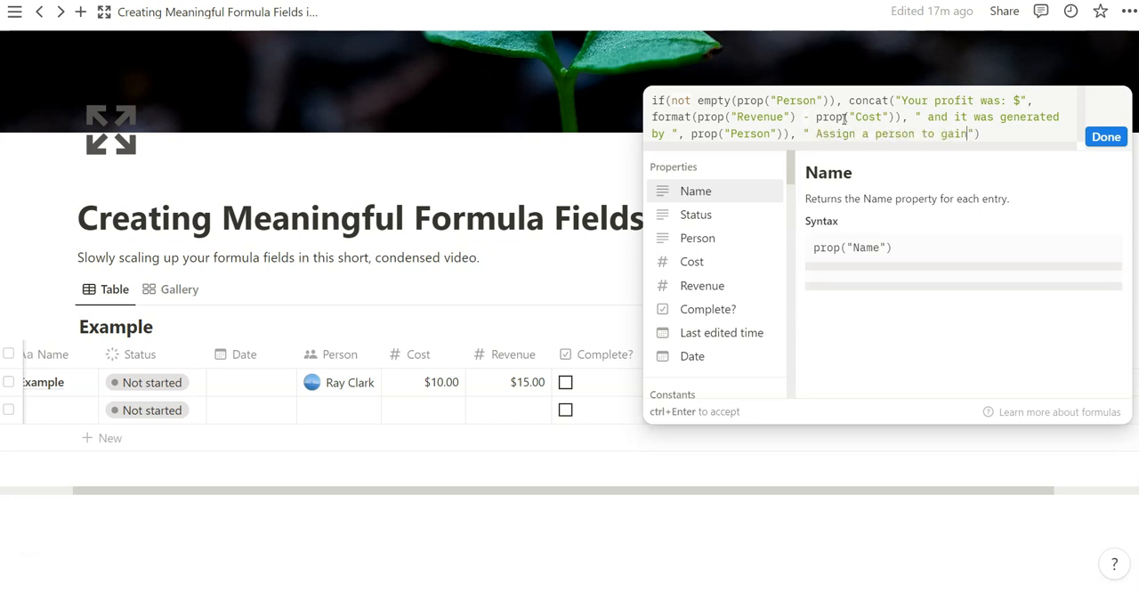
{"action": "left_click", "coordinate": [332, 519]}
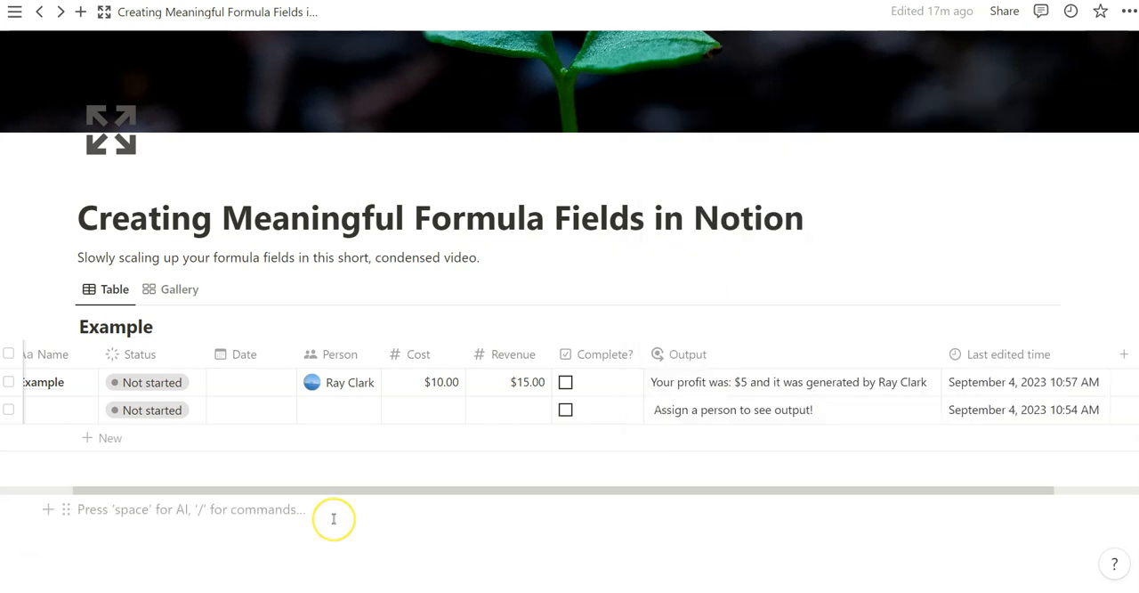
- Insert a warning emoji below the table, copy it to both ends of the Output formula's fallback text, and accept the formula
{"action": "type", "text": ":war"}
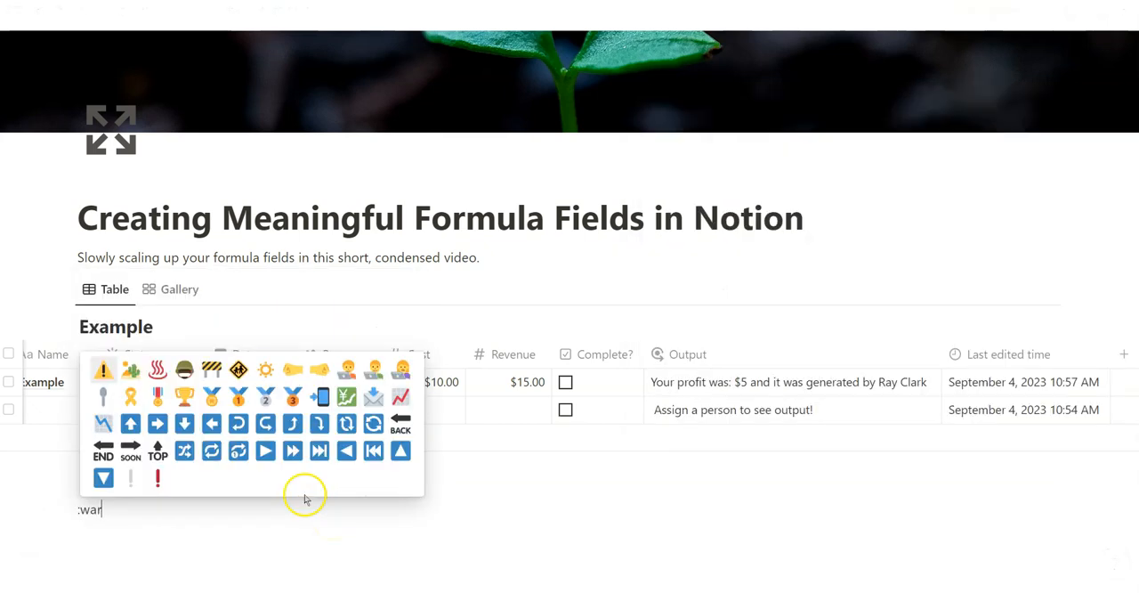
{"action": "left_click", "coordinate": [106, 372]}
{"action": "left_click_drag", "start_coordinate": [97, 509], "coordinate": [76, 508]}
{"action": "key", "text": "ctrl+c"}
{"action": "left_click", "coordinate": [837, 372]}
{"action": "left_click", "coordinate": [810, 132]}
{"action": "key", "text": "ctrl+v"}
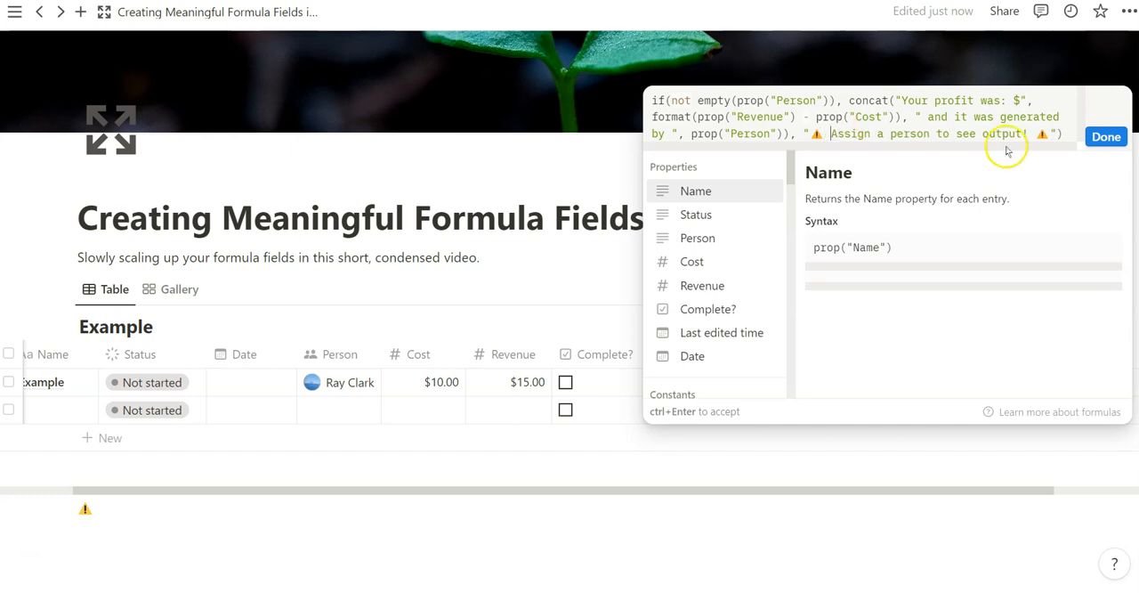
{"action": "left_click", "coordinate": [1106, 136]}
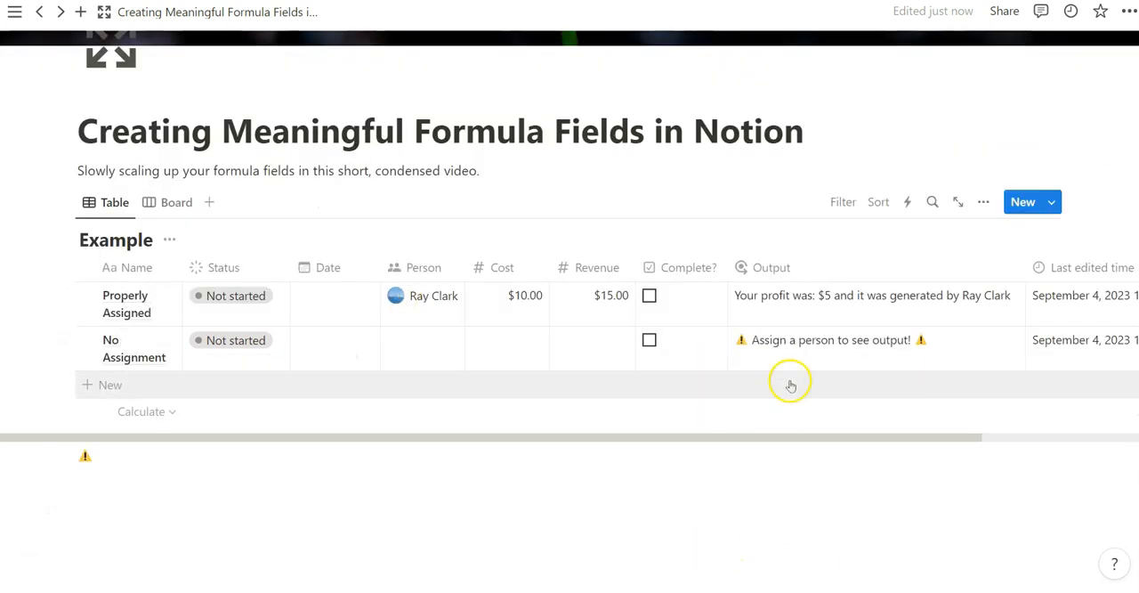
- Switch the Example database to the Board view and open the Properly Assigned card
{"action": "left_click", "coordinate": [795, 353]}
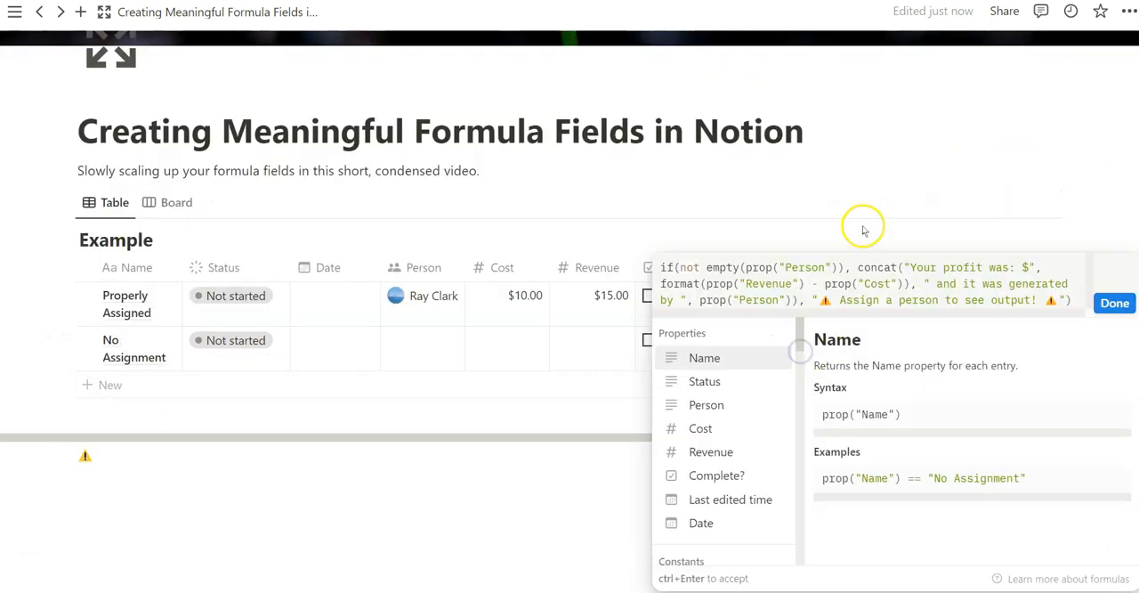
{"action": "key", "text": "Escape"}
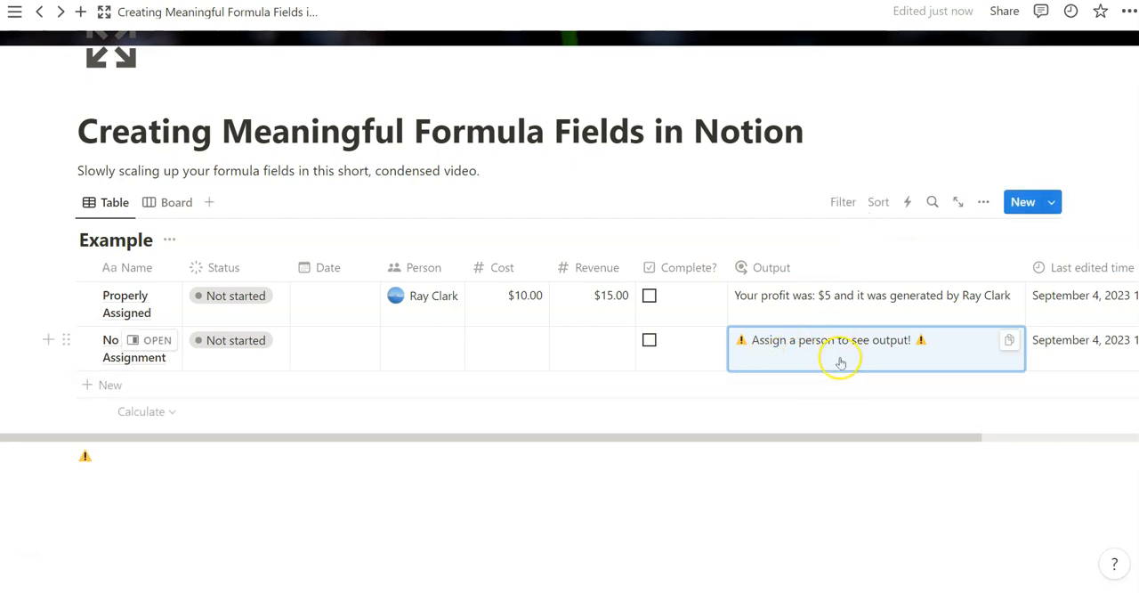
{"action": "left_click", "coordinate": [183, 204]}
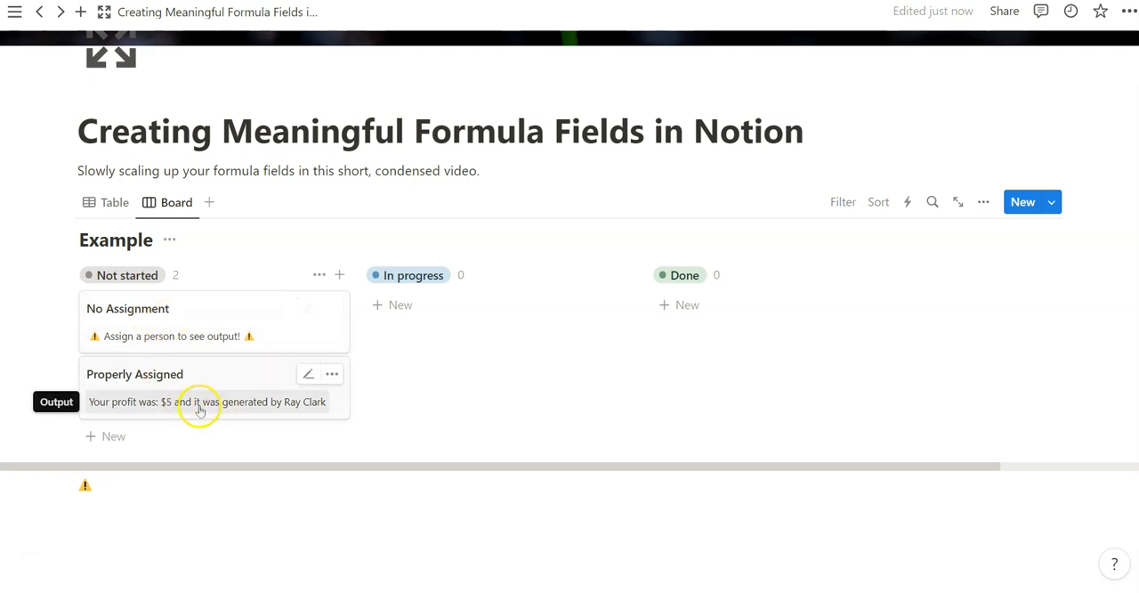
{"action": "left_click", "coordinate": [304, 373]}
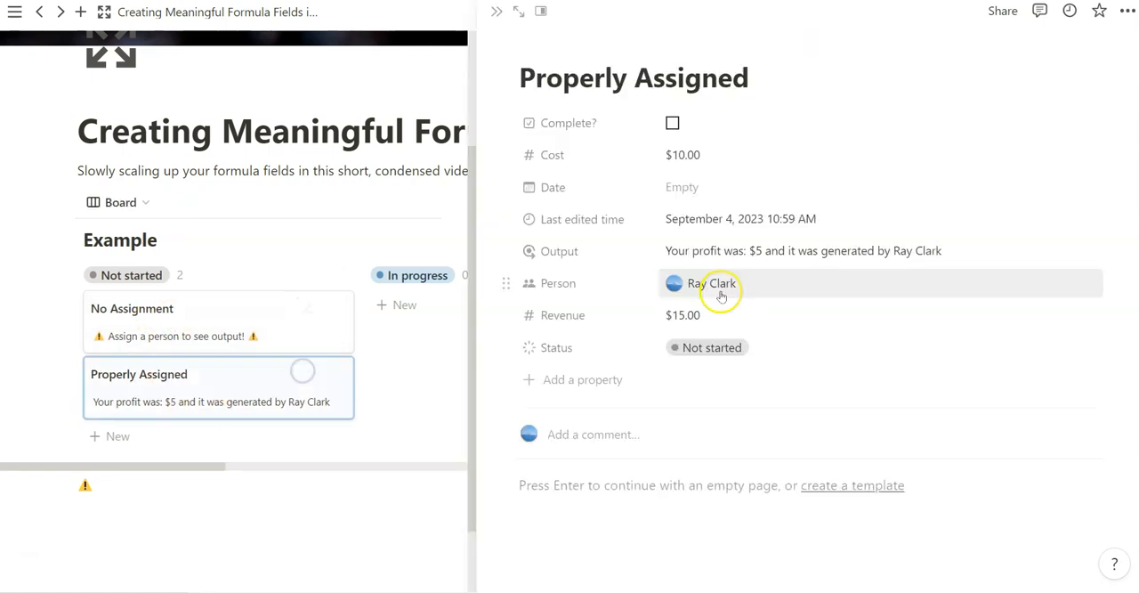
- Clear the Person value of Properly Assigned to test the Output formula, reassign the same person, and close the page
{"action": "left_click", "coordinate": [721, 287]}
{"action": "left_click", "coordinate": [746, 286]}
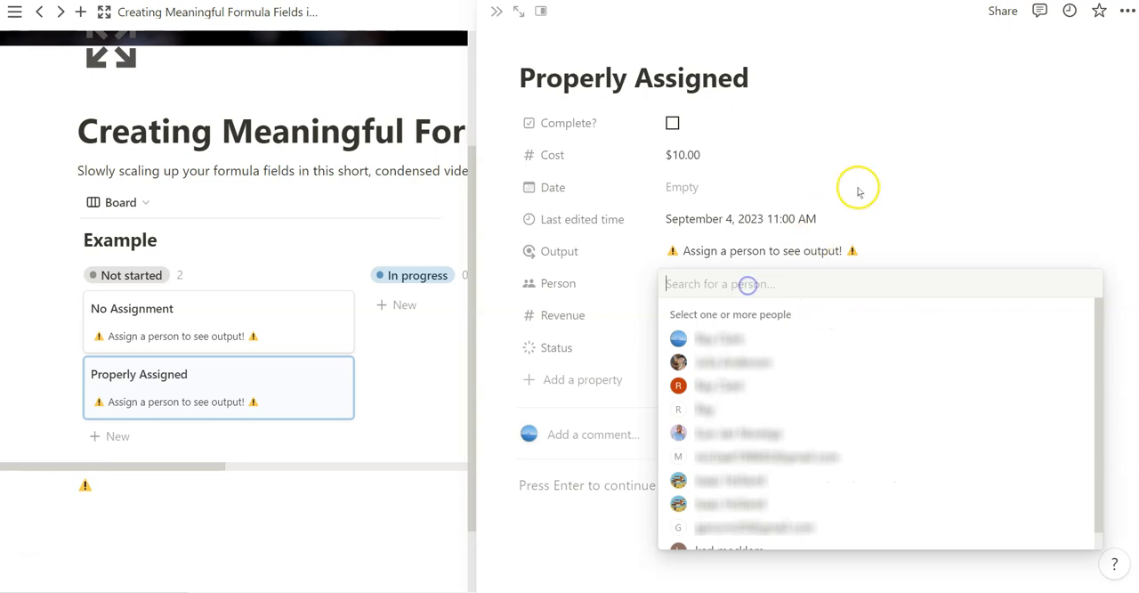
{"action": "left_click", "coordinate": [864, 183]}
{"action": "left_click", "coordinate": [743, 282]}
{"action": "left_click", "coordinate": [729, 336]}
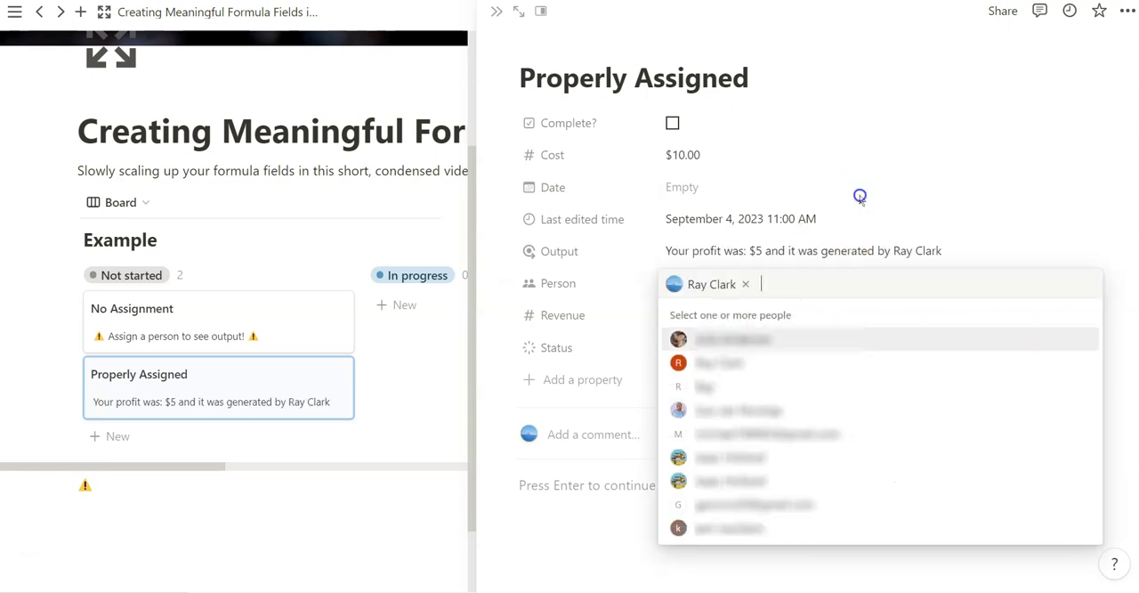
{"action": "left_click", "coordinate": [860, 190]}
{"action": "left_click", "coordinate": [495, 14]}
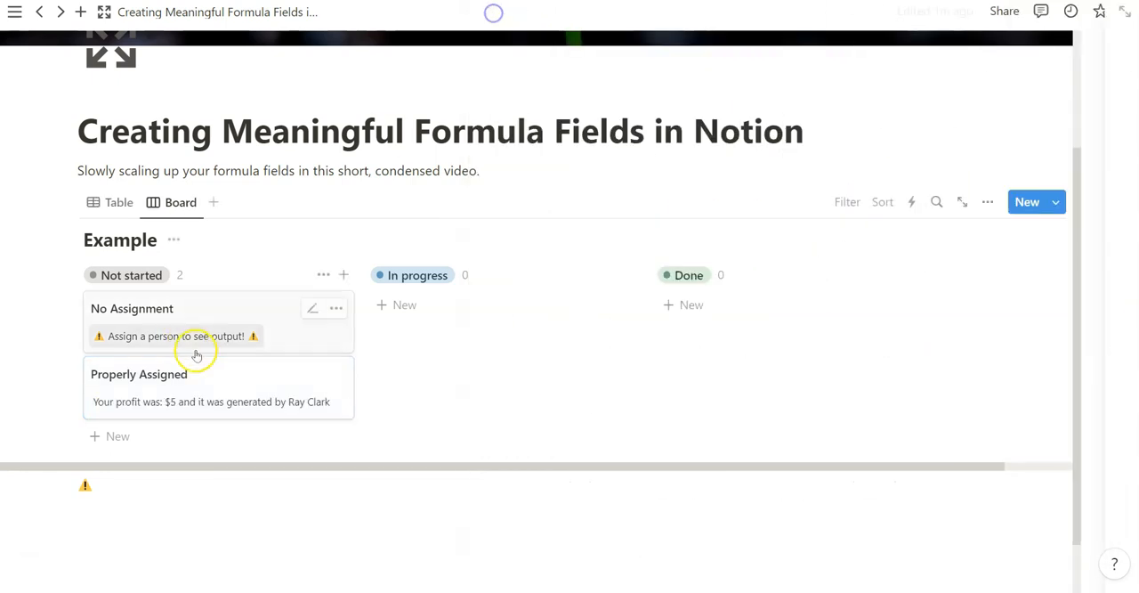
- Return to the Table view and widen the Name column so the row titles fit on one line
{"action": "left_click", "coordinate": [115, 201]}
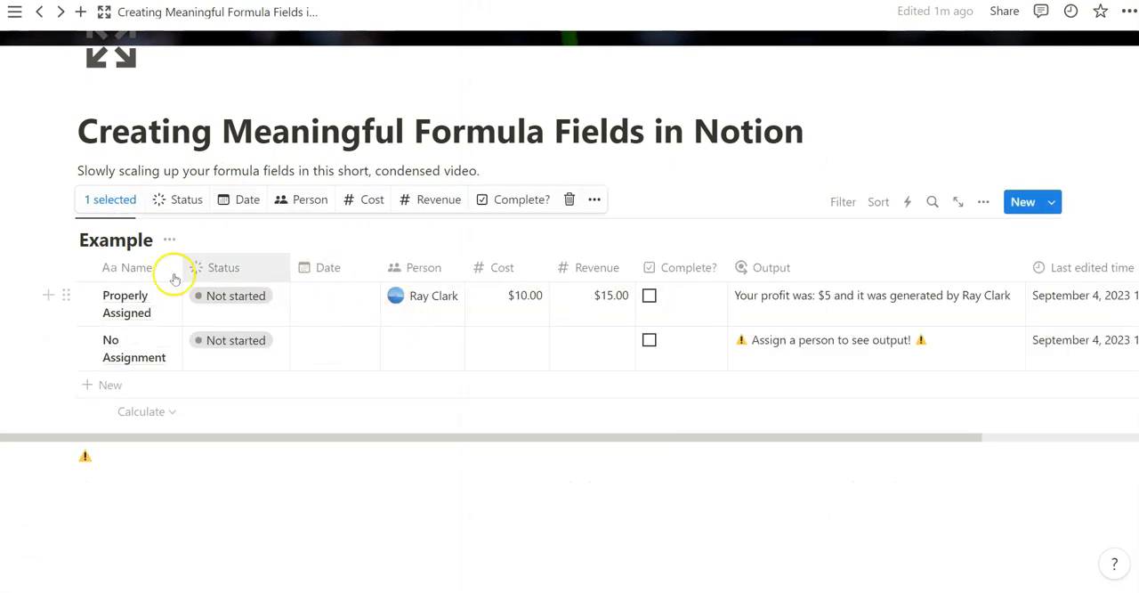
{"action": "left_click_drag", "start_coordinate": [181, 267], "coordinate": [222, 267]}
{"action": "scroll", "coordinate": [748, 327], "scroll_direction": "right", "scroll_amount": 5}
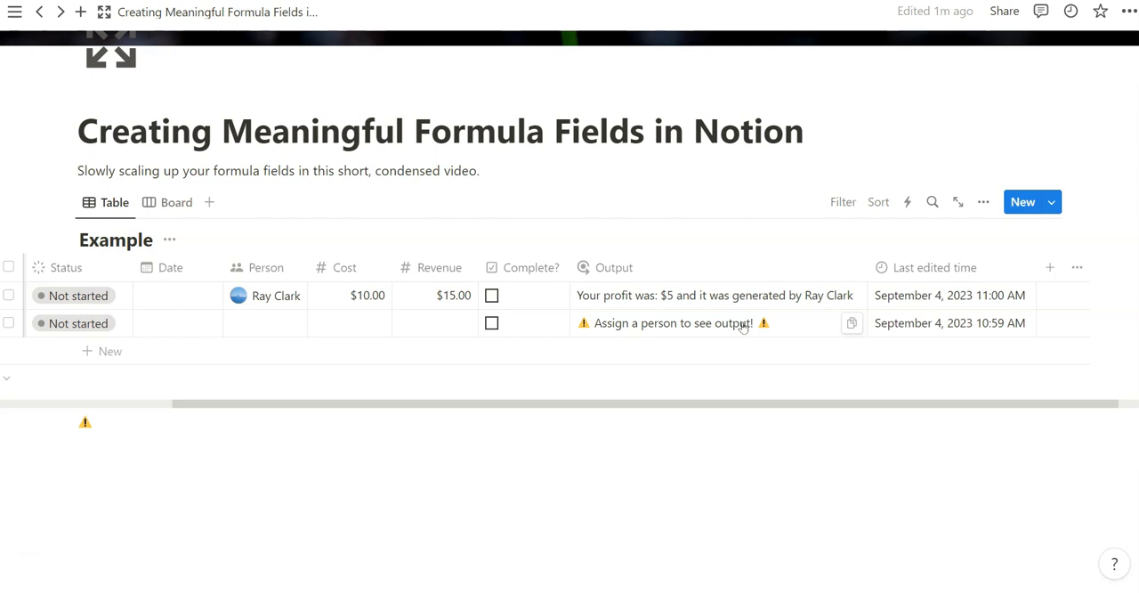
- Examine the Output formula in both rows, focusing on its not empty(prop("Person")) condition and the fallback text
{"action": "left_click", "coordinate": [743, 329]}
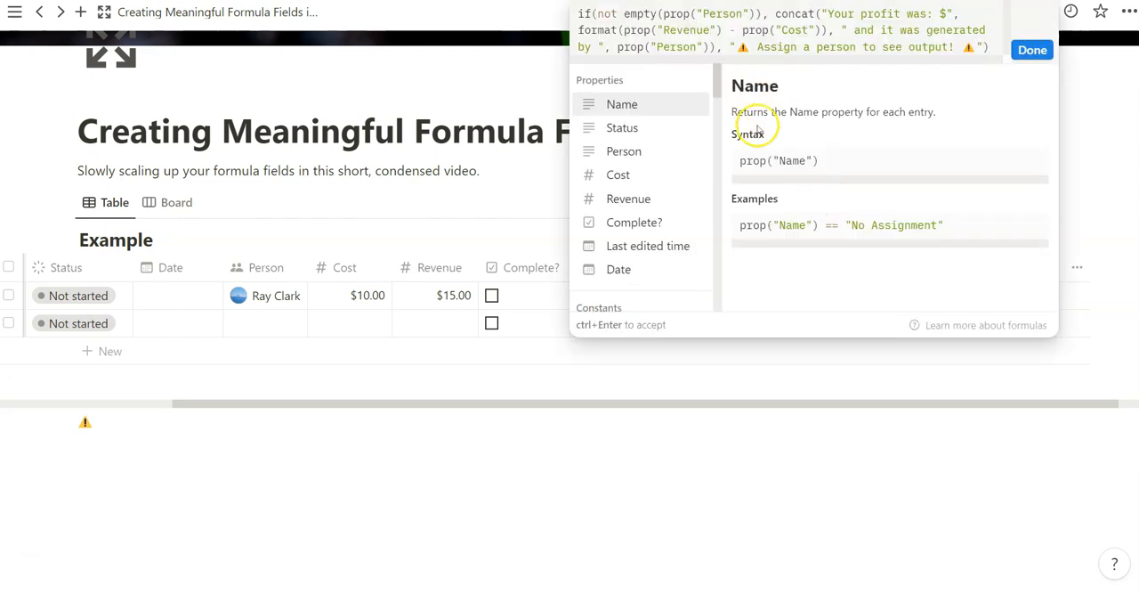
{"action": "key", "text": "Escape"}
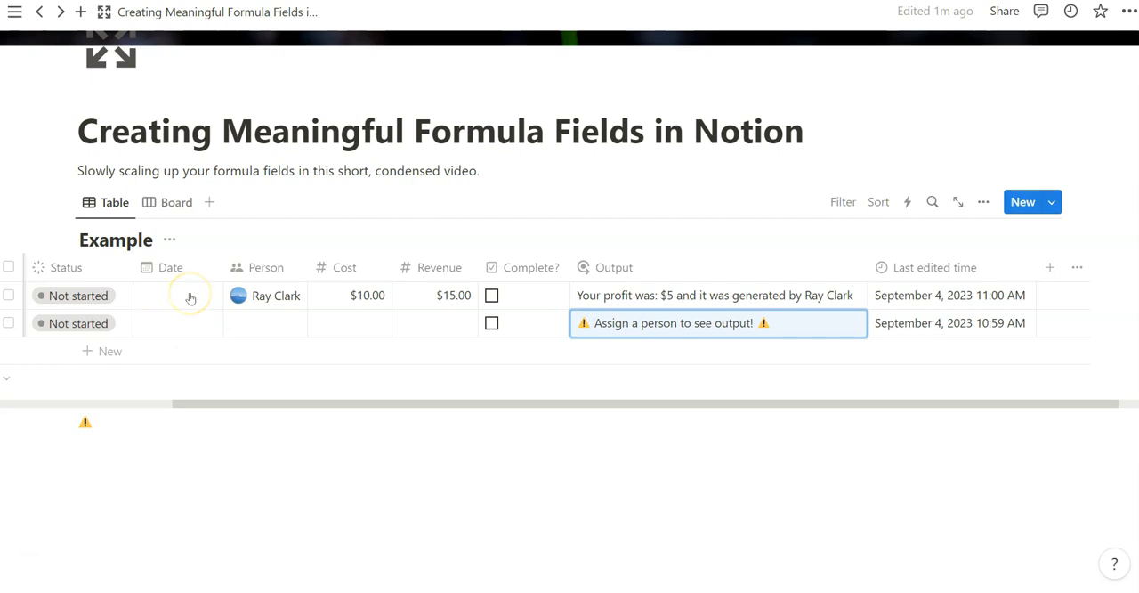
{"action": "left_click", "coordinate": [177, 322]}
{"action": "key", "text": "Escape"}
{"action": "left_click", "coordinate": [671, 298]}
{"action": "key", "text": "Escape"}
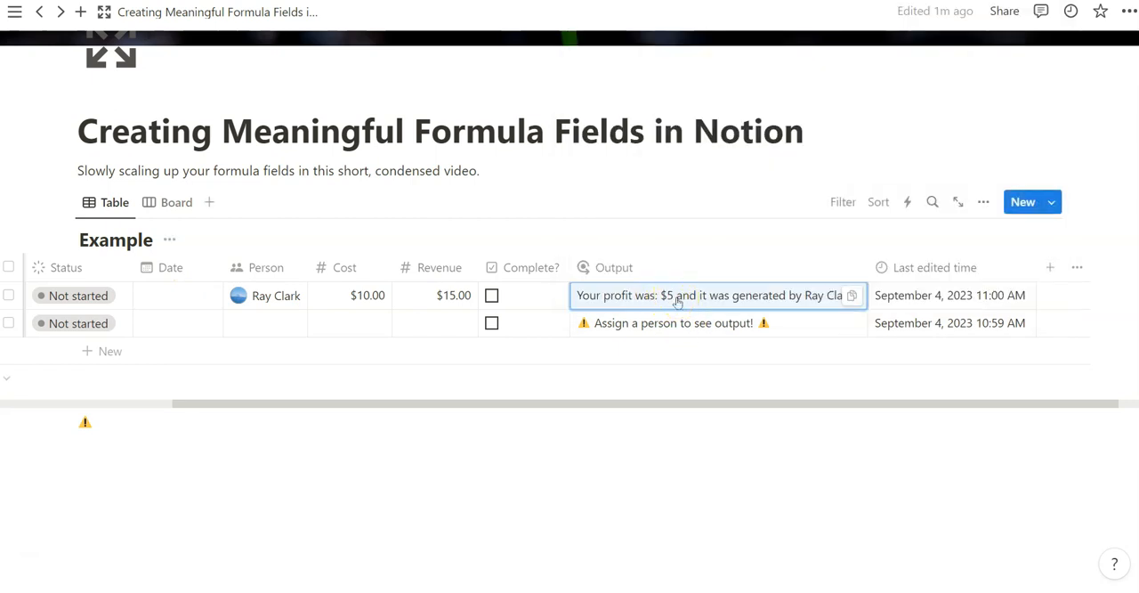
{"action": "key", "text": "Return"}
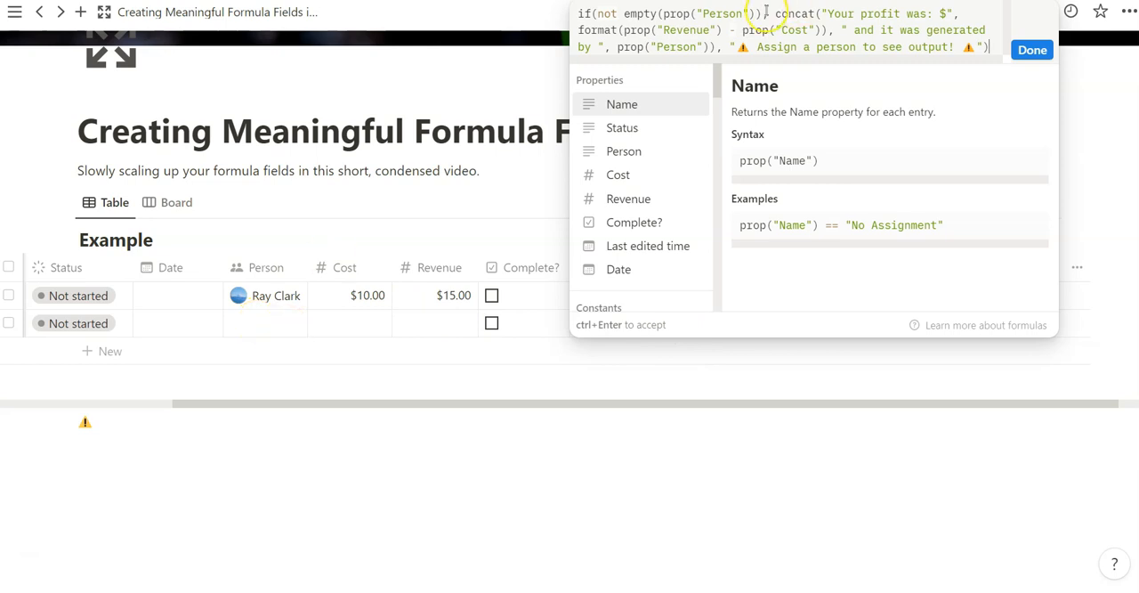
{"action": "left_click_drag", "start_coordinate": [598, 13], "coordinate": [764, 13]}
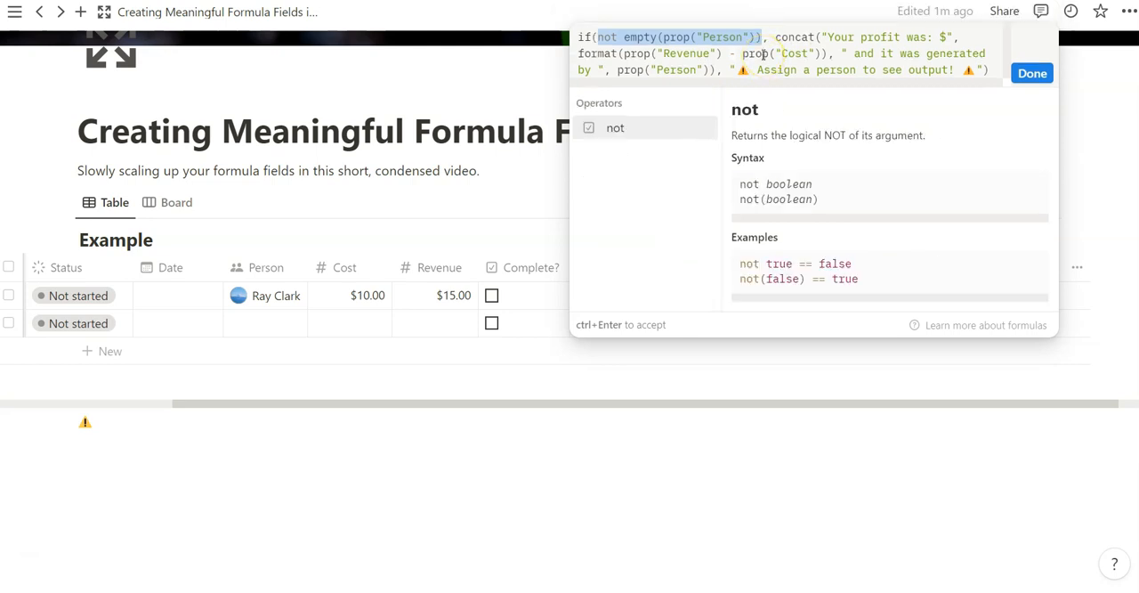
{"action": "left_click", "coordinate": [763, 37]}
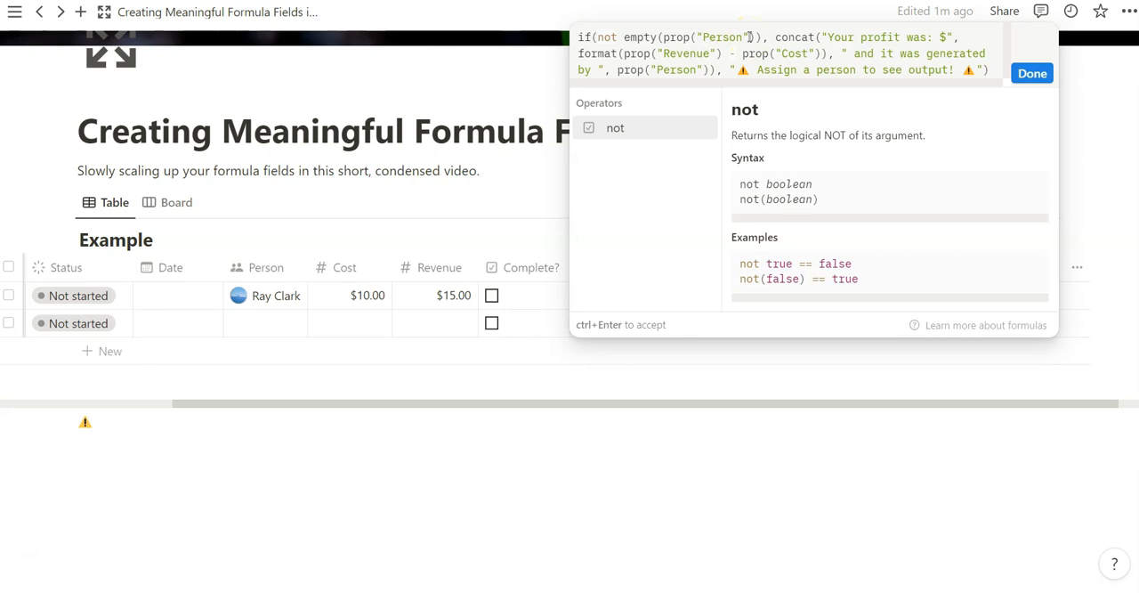
{"action": "left_click", "coordinate": [829, 69]}
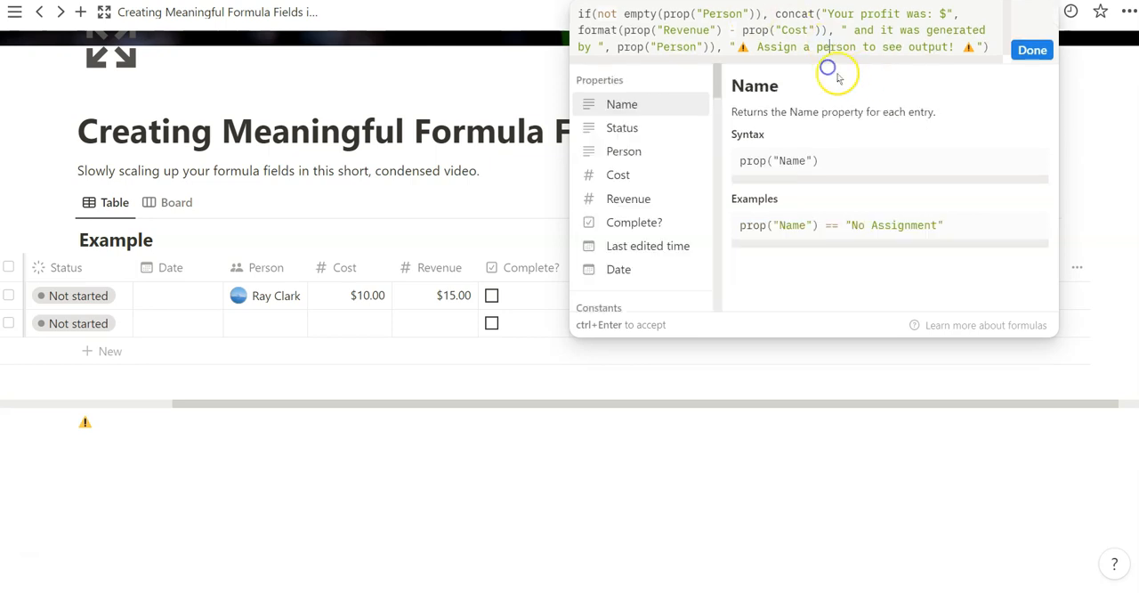
{"action": "left_click", "coordinate": [763, 13]}
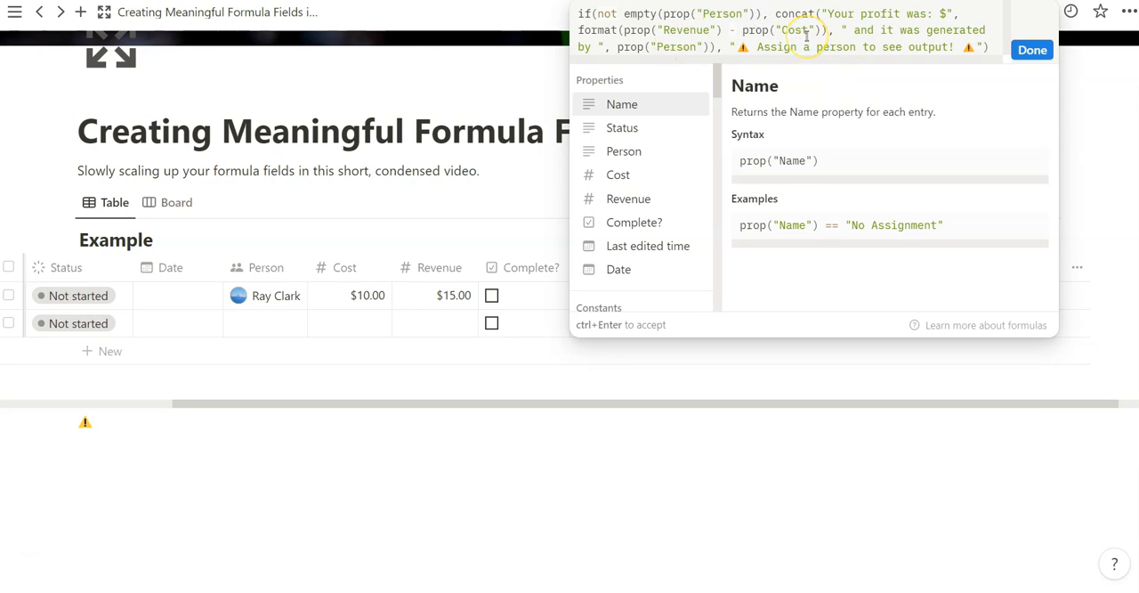
{"action": "type", "text": "or"}
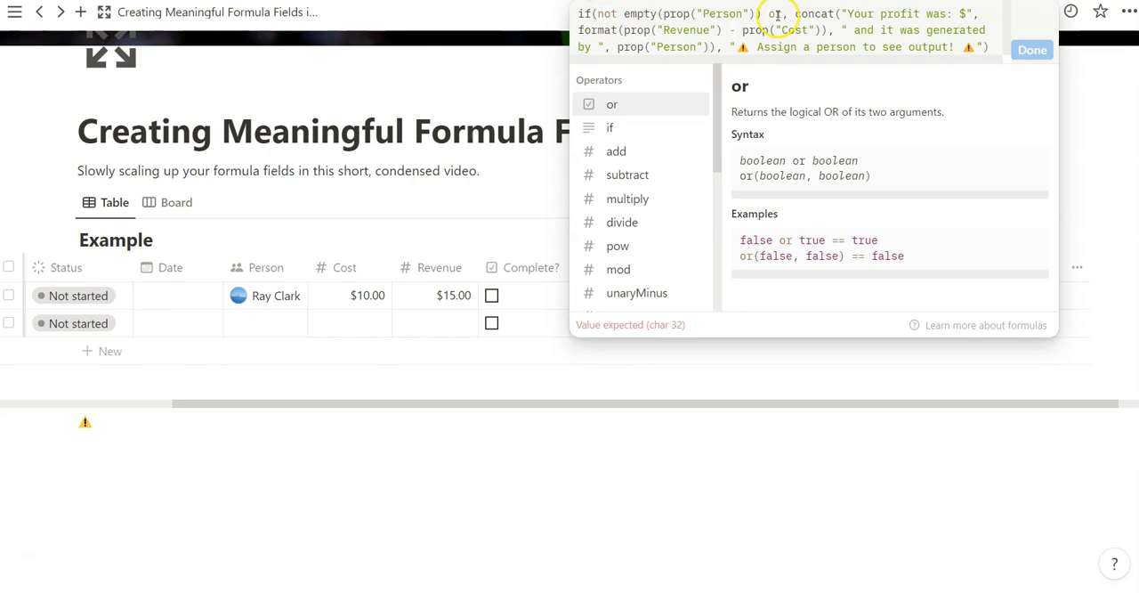
{"action": "key", "text": "Down"}
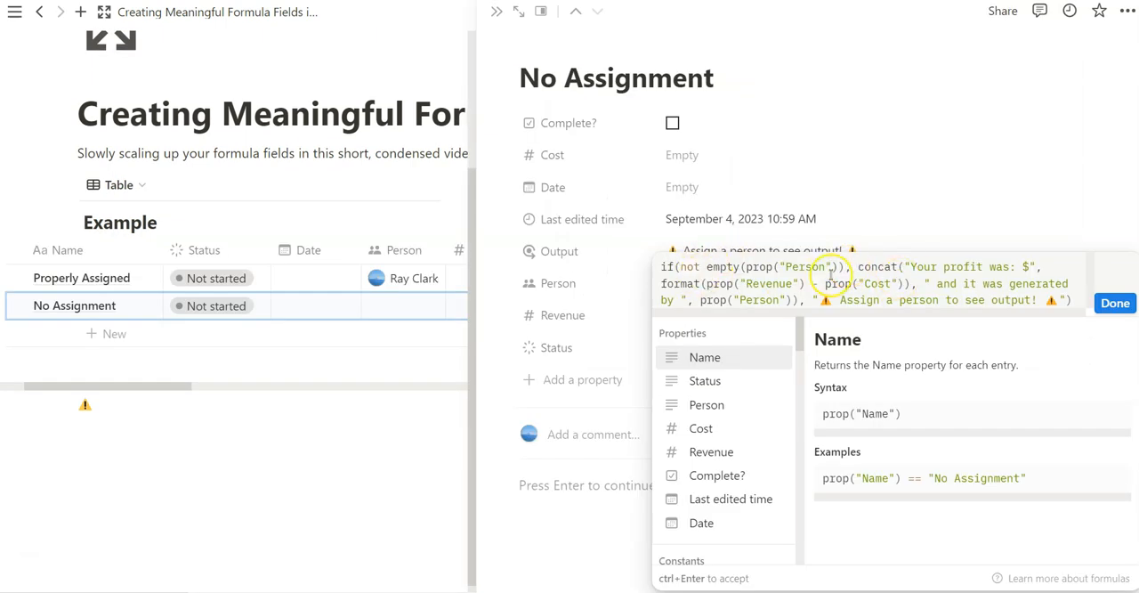
- Extend the Output formula's condition after the Person test with or not empty(prop("Date"))
{"action": "type", "text": "or"}
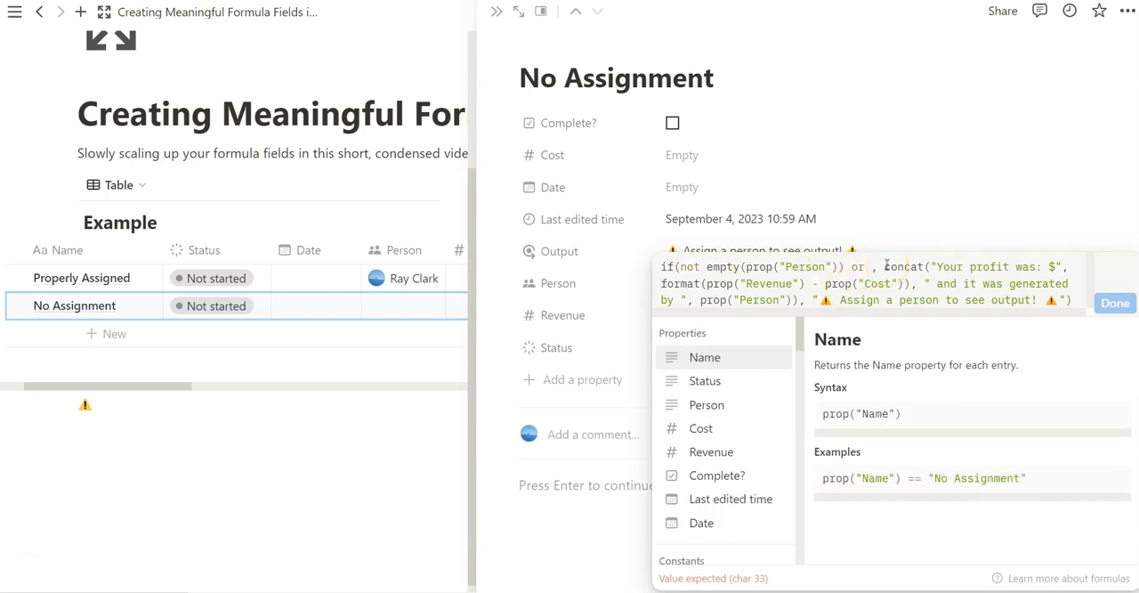
{"action": "type", "text": " not em"}
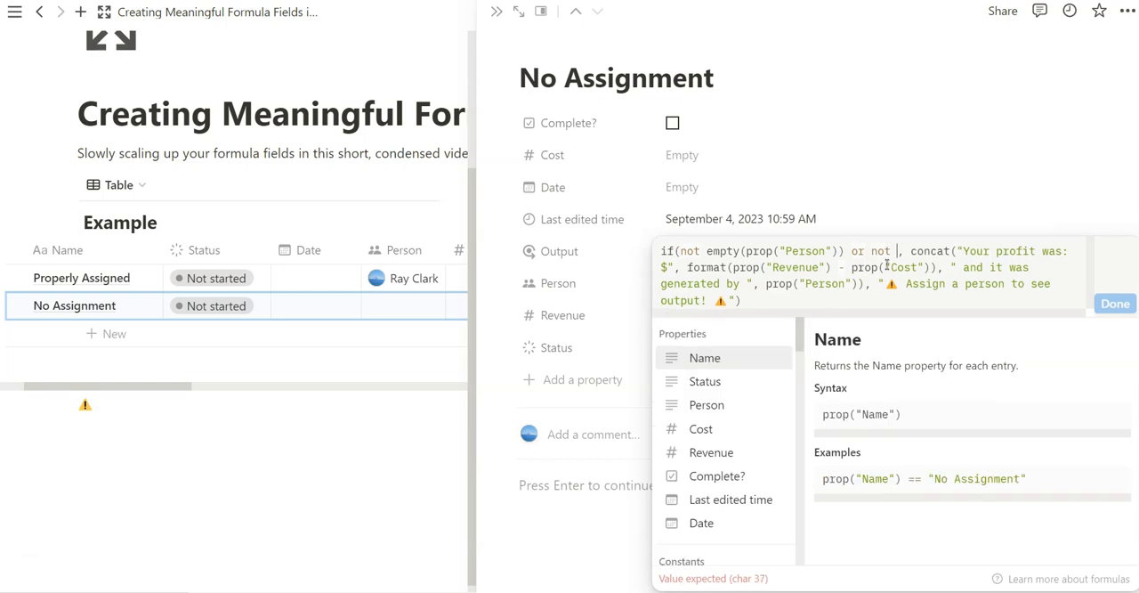
{"action": "type", "text": "pty"}
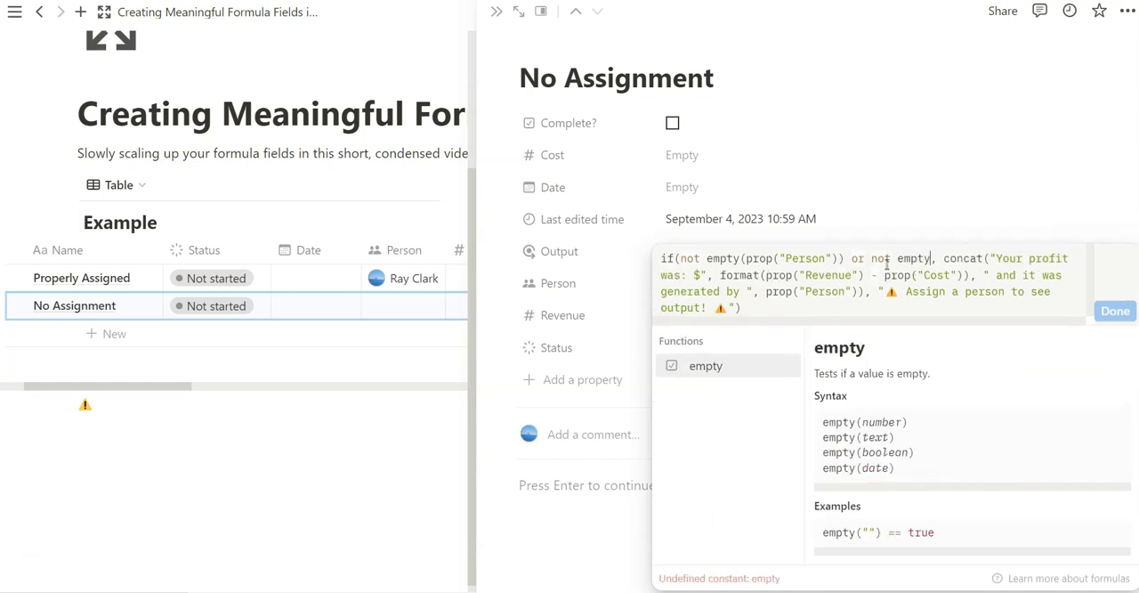
{"action": "type", "text": "("}
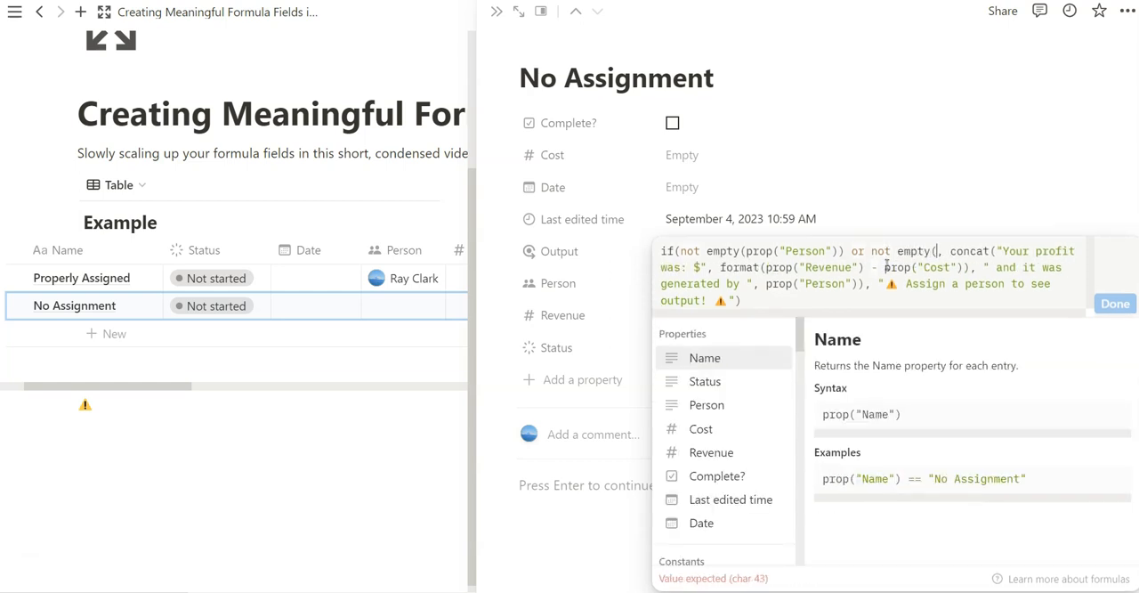
{"action": "scroll", "coordinate": [732, 435], "scroll_direction": "down", "scroll_amount": 3}
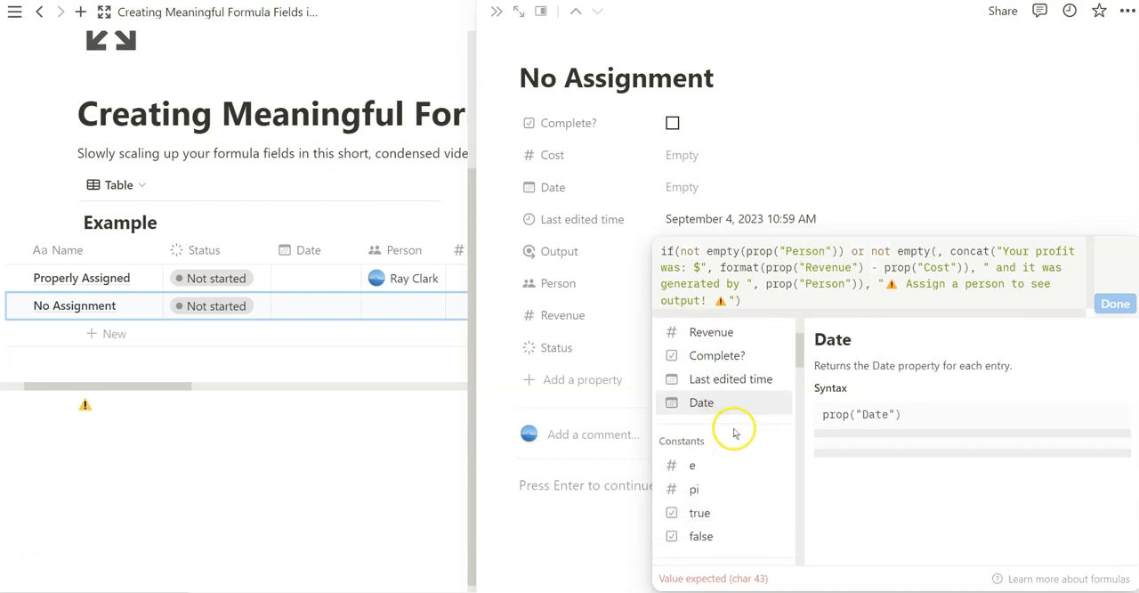
{"action": "scroll", "coordinate": [737, 432], "scroll_direction": "down", "scroll_amount": 3}
{"action": "scroll", "coordinate": [728, 461], "scroll_direction": "up", "scroll_amount": 5}
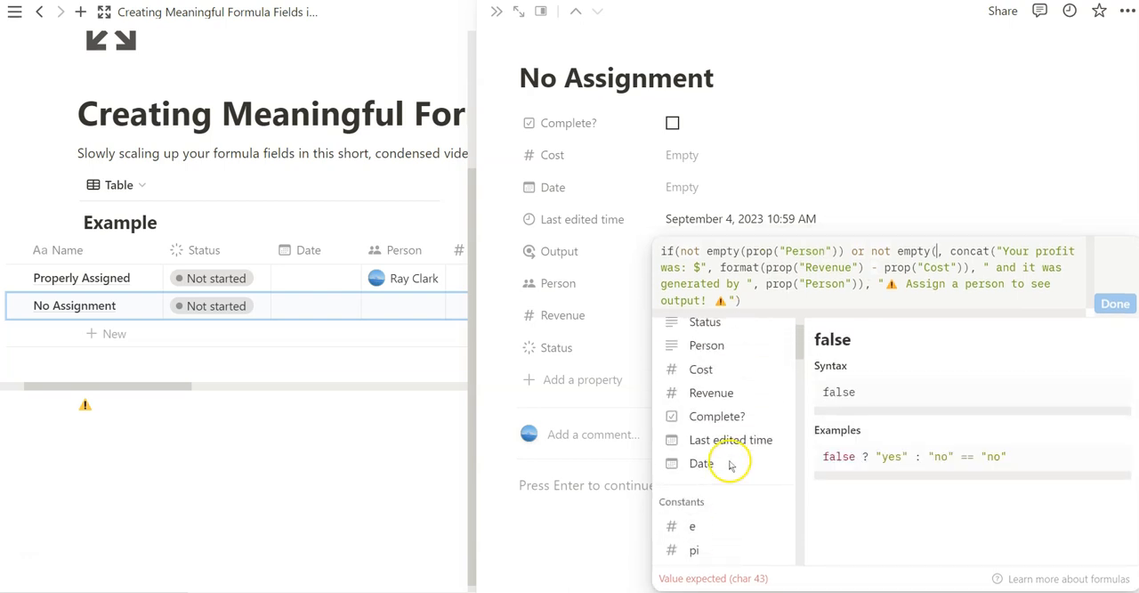
{"action": "scroll", "coordinate": [731, 445], "scroll_direction": "up", "scroll_amount": 2}
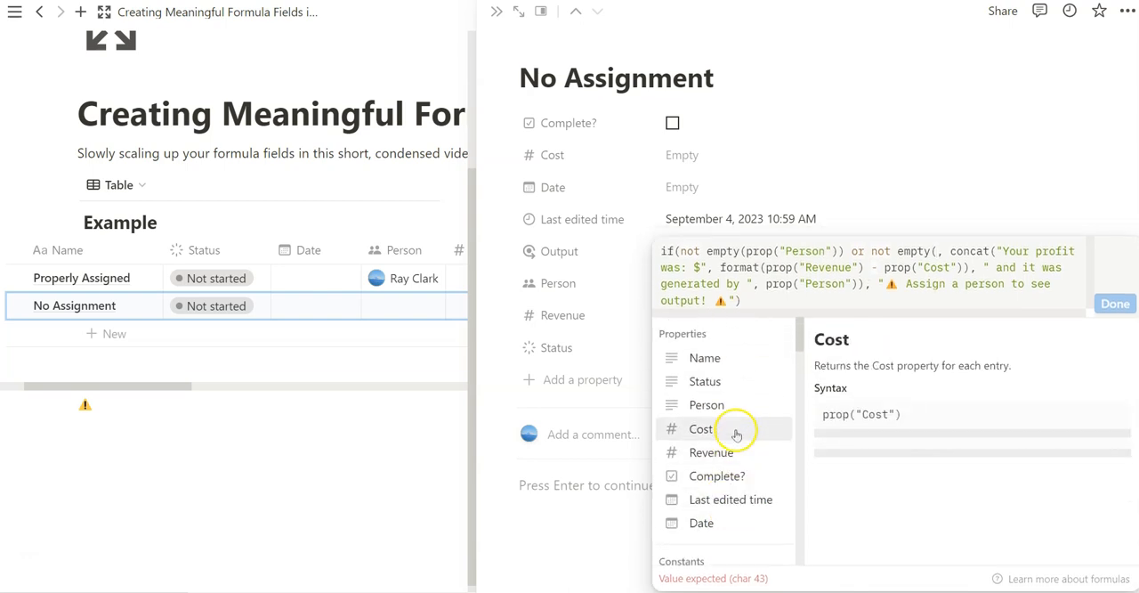
{"action": "left_click", "coordinate": [701, 522]}
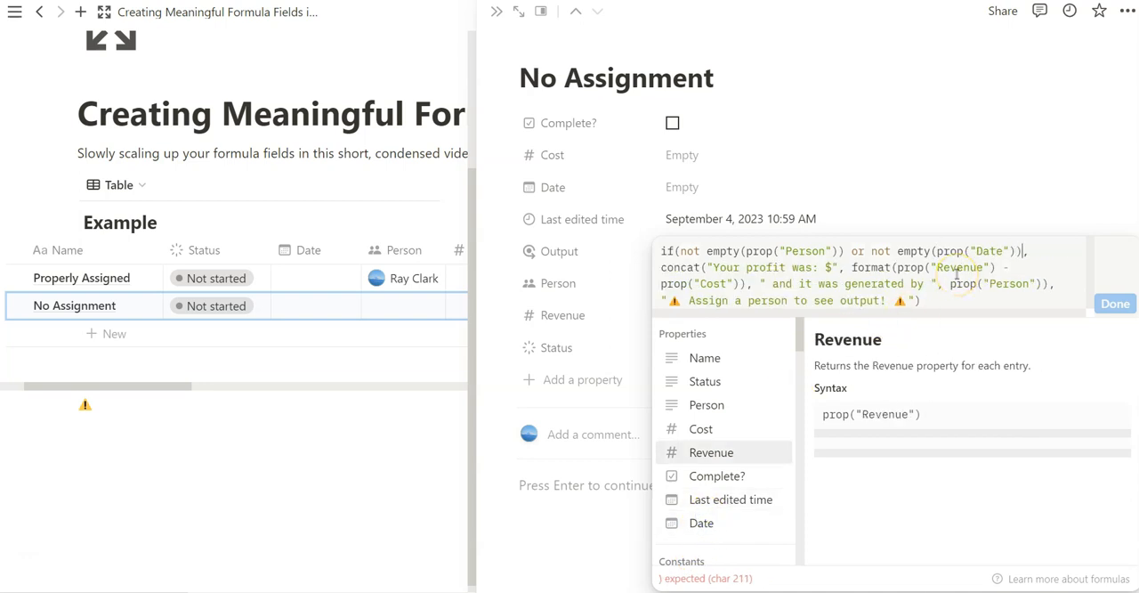
{"action": "type", "text": ","}
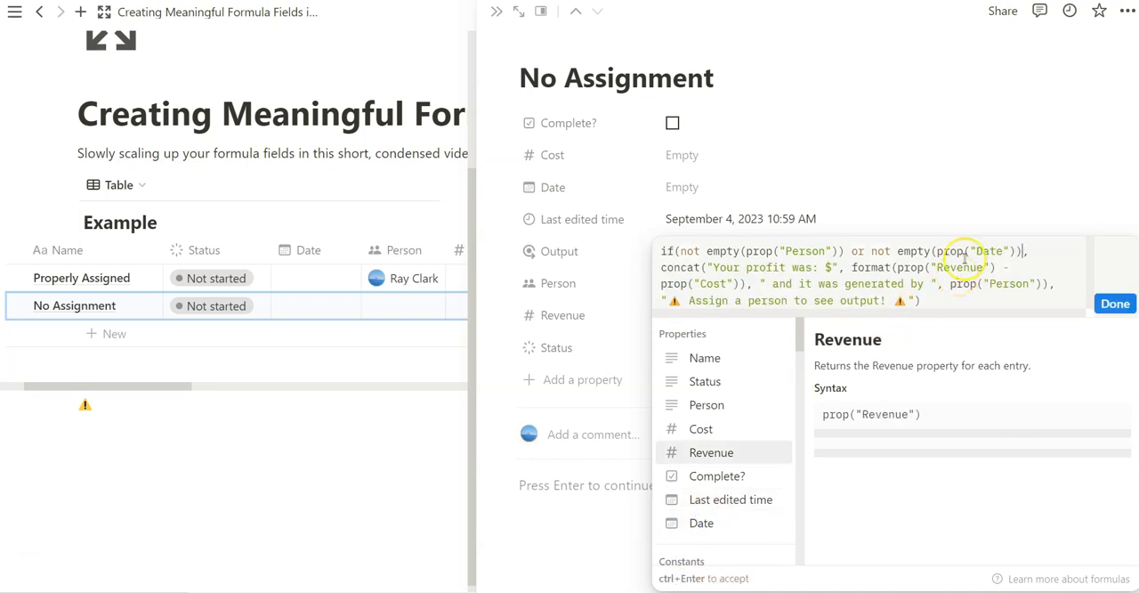
- Review the or operator and the Date and Person tests in the condition, accept the formula, and close the page
{"action": "left_click_drag", "start_coordinate": [935, 251], "coordinate": [1012, 252]}
{"action": "left_click", "coordinate": [946, 292]}
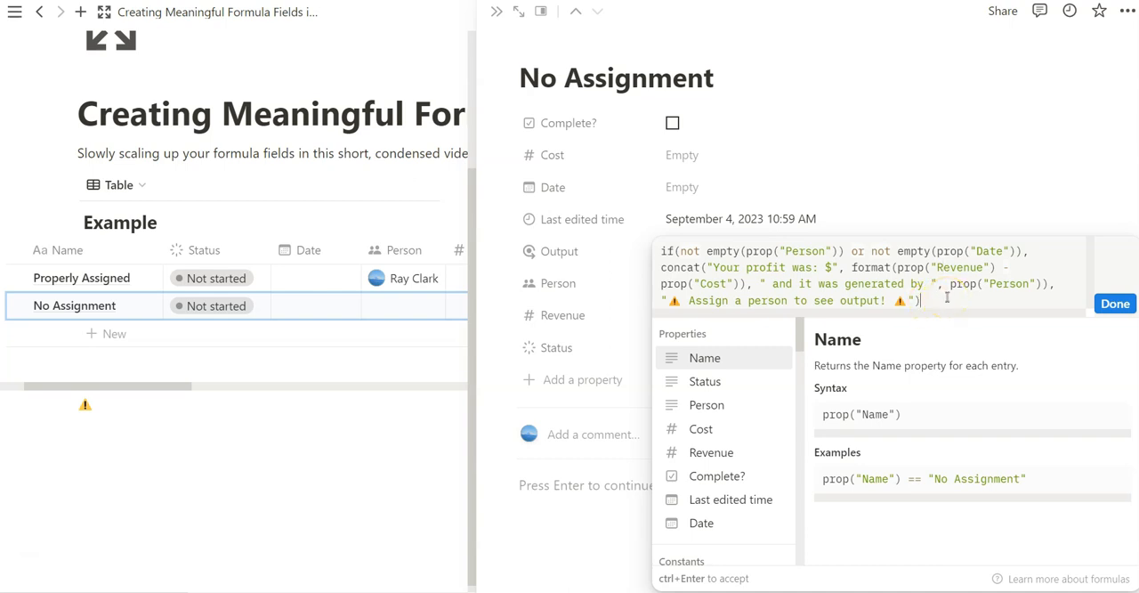
{"action": "left_click", "coordinate": [855, 251]}
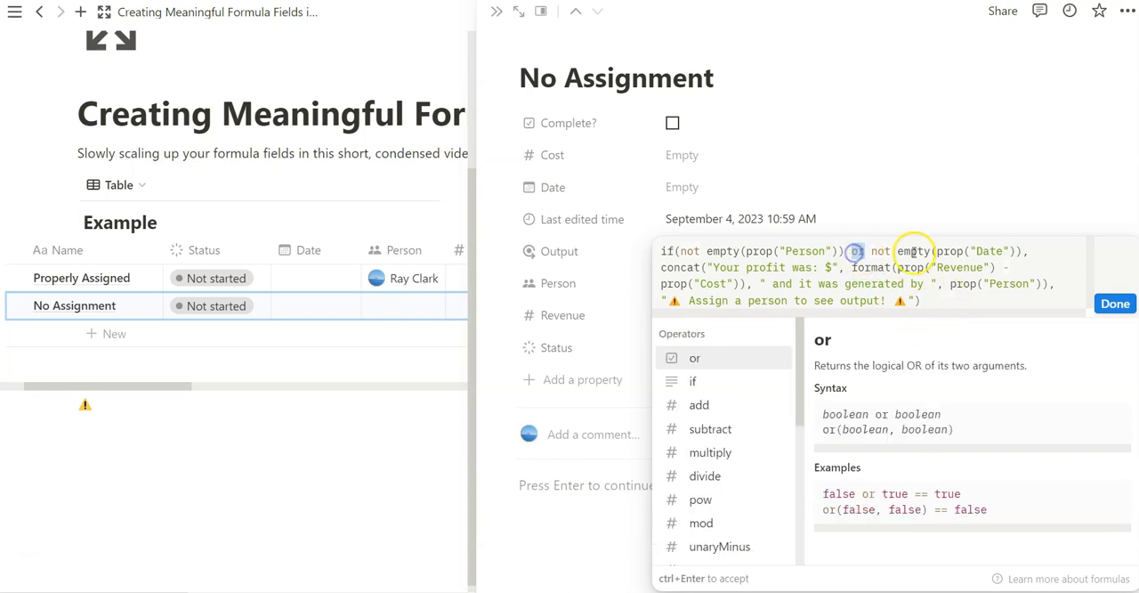
{"action": "left_click", "coordinate": [909, 251]}
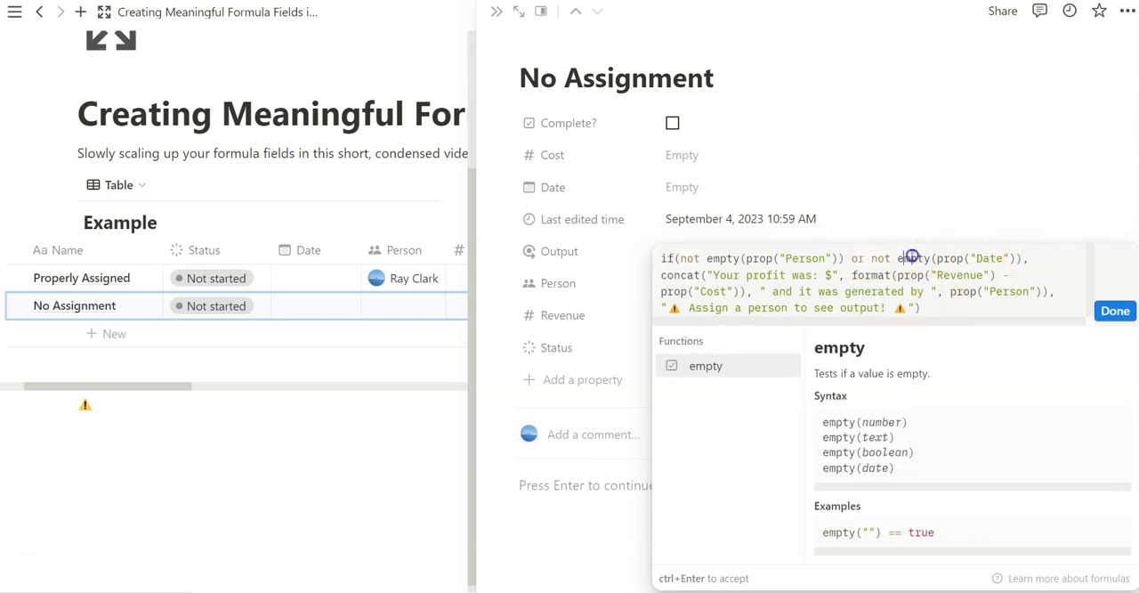
{"action": "left_click_drag", "start_coordinate": [910, 256], "coordinate": [1012, 258]}
{"action": "left_click", "coordinate": [747, 259]}
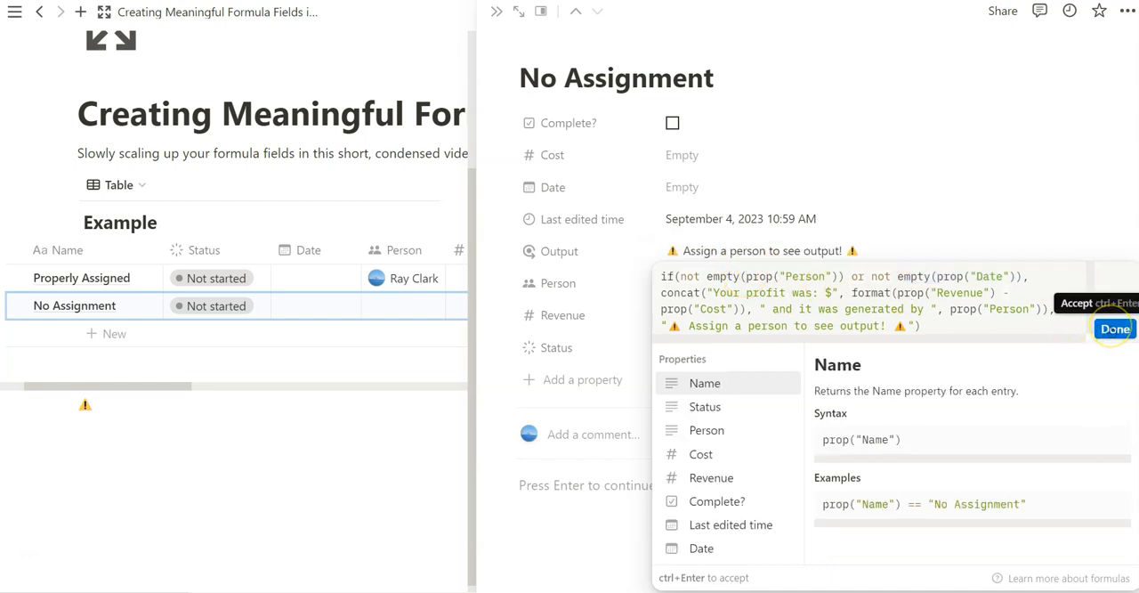
{"action": "left_click", "coordinate": [1113, 330]}
{"action": "key", "text": "Escape"}
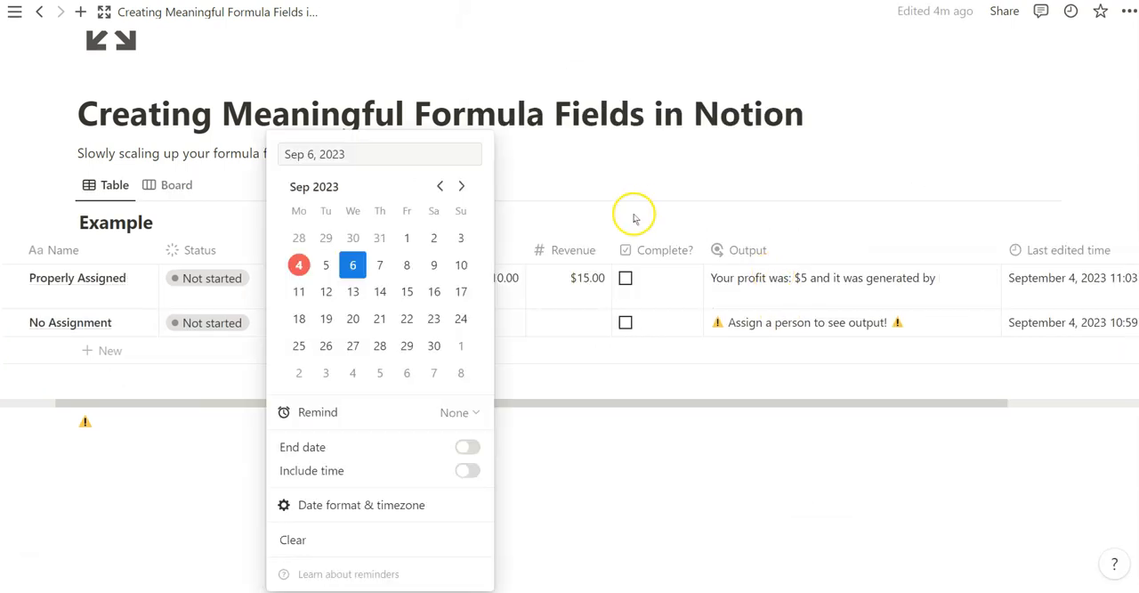
- Give Properly Assigned the Date September 6, 2023 with no Person, and widen the Date column to fit it on one line
{"action": "left_click", "coordinate": [639, 210]}
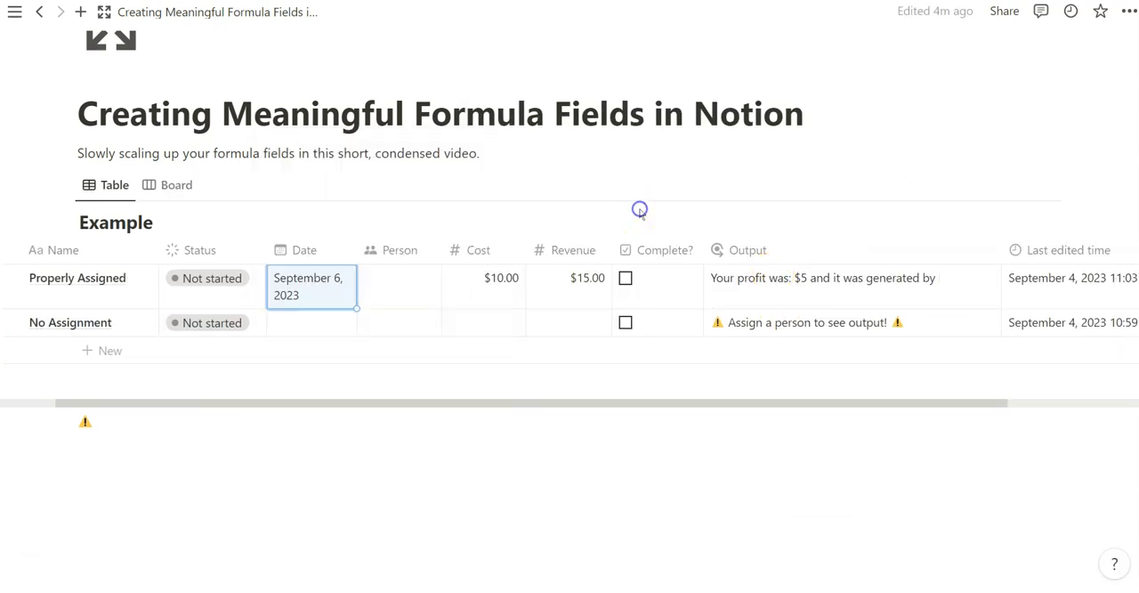
{"action": "left_click_drag", "start_coordinate": [358, 250], "coordinate": [413, 252]}
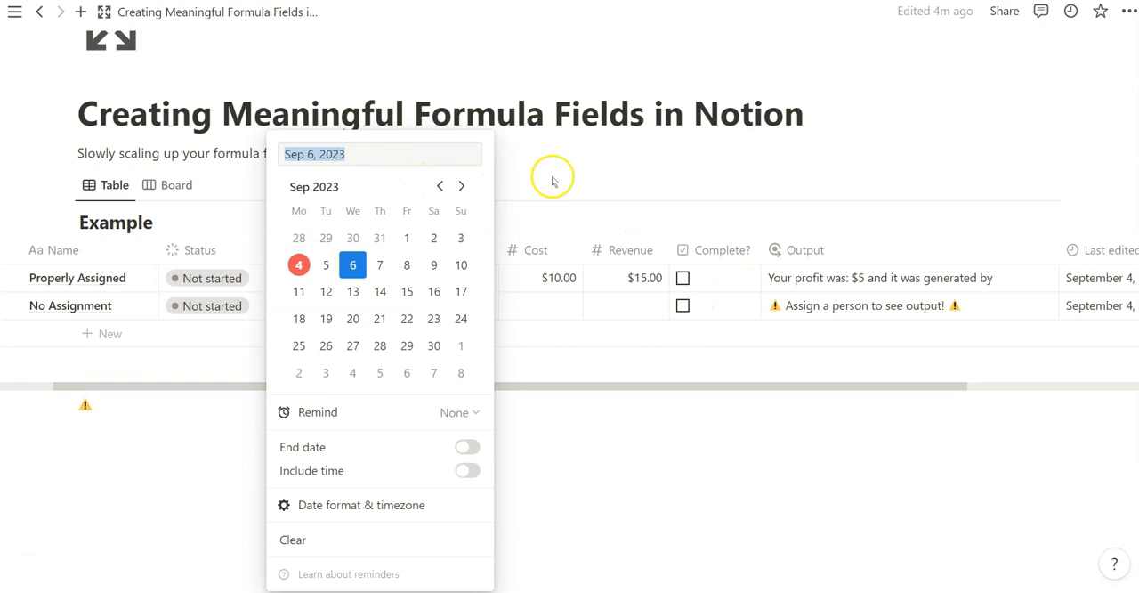
{"action": "left_click", "coordinate": [557, 171]}
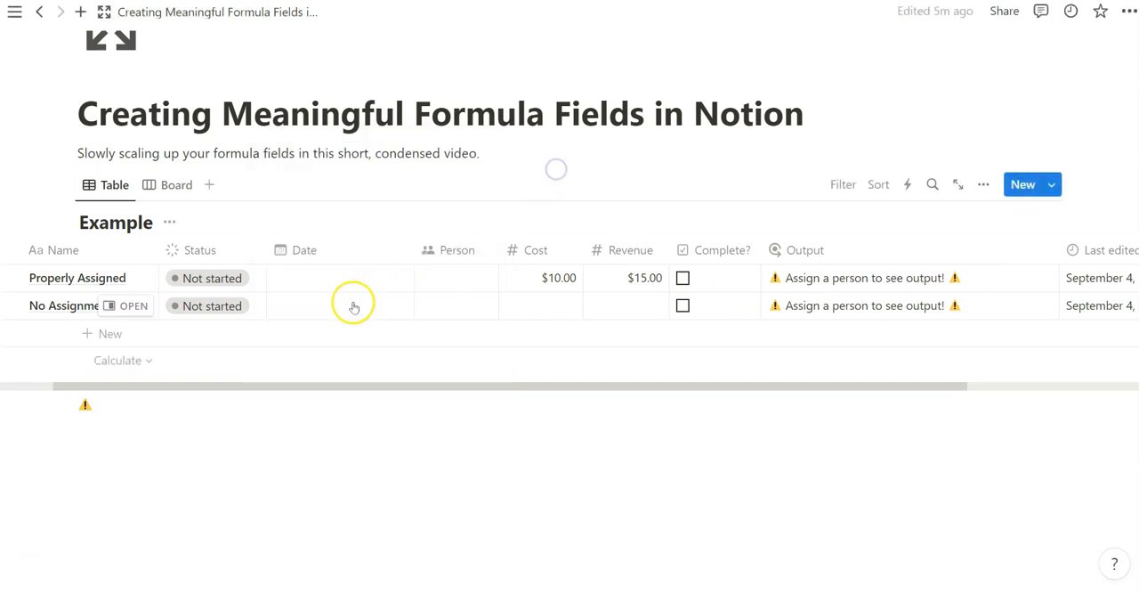
- Test the Output formula by giving No Assignment the Date September 13, 2023 without a Person, and clear that Date again
{"action": "left_click", "coordinate": [353, 306]}
{"action": "left_click", "coordinate": [352, 291]}
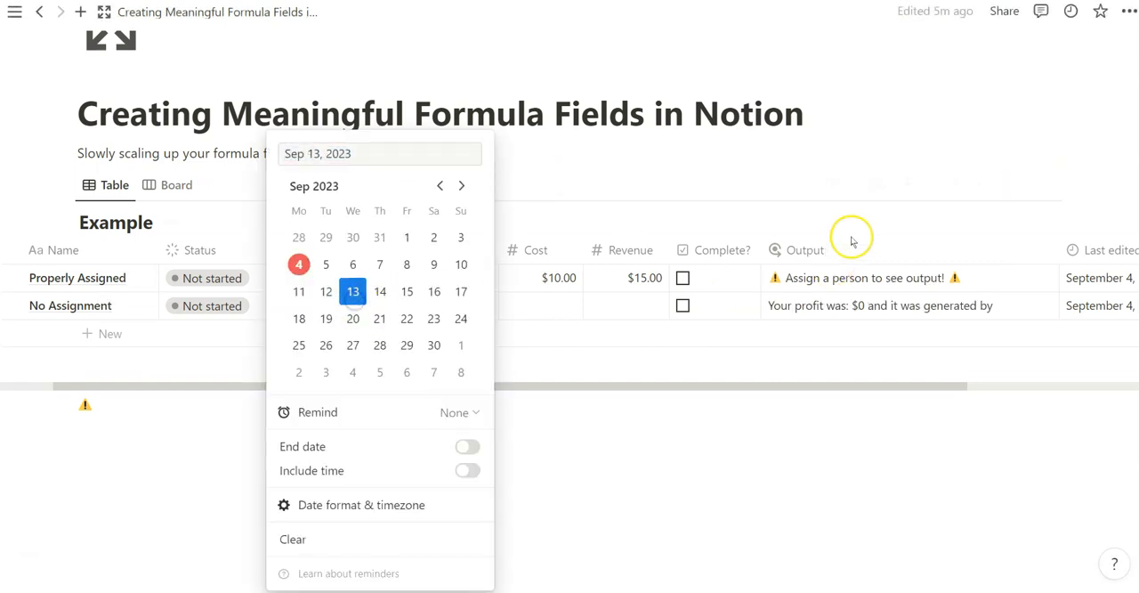
{"action": "key", "text": "Escape"}
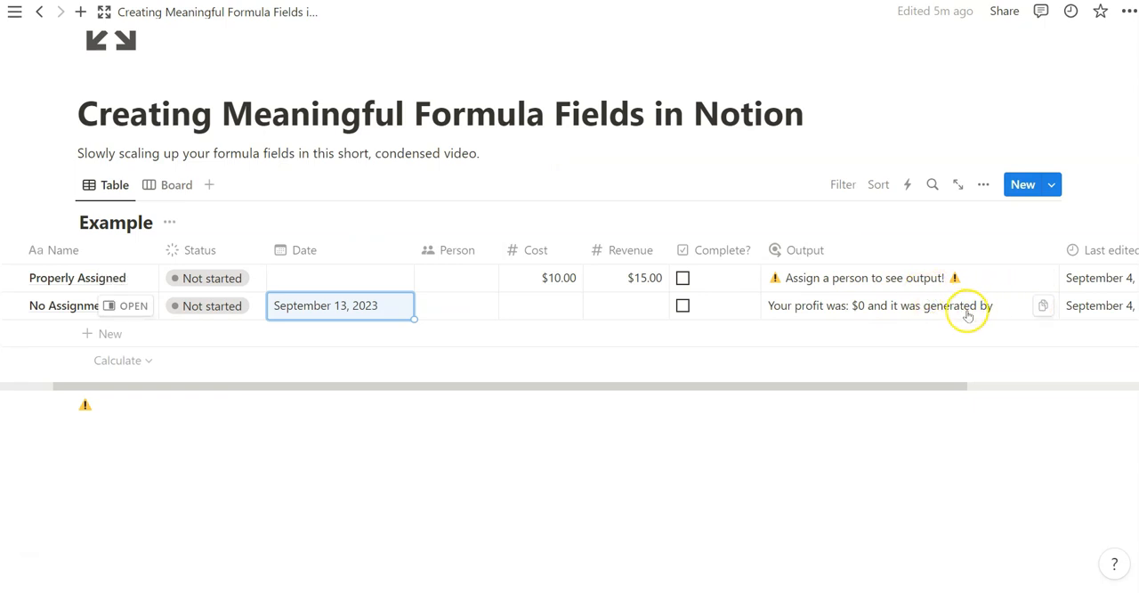
{"action": "left_click", "coordinate": [451, 308]}
{"action": "key", "text": "Return"}
{"action": "left_click", "coordinate": [508, 305]}
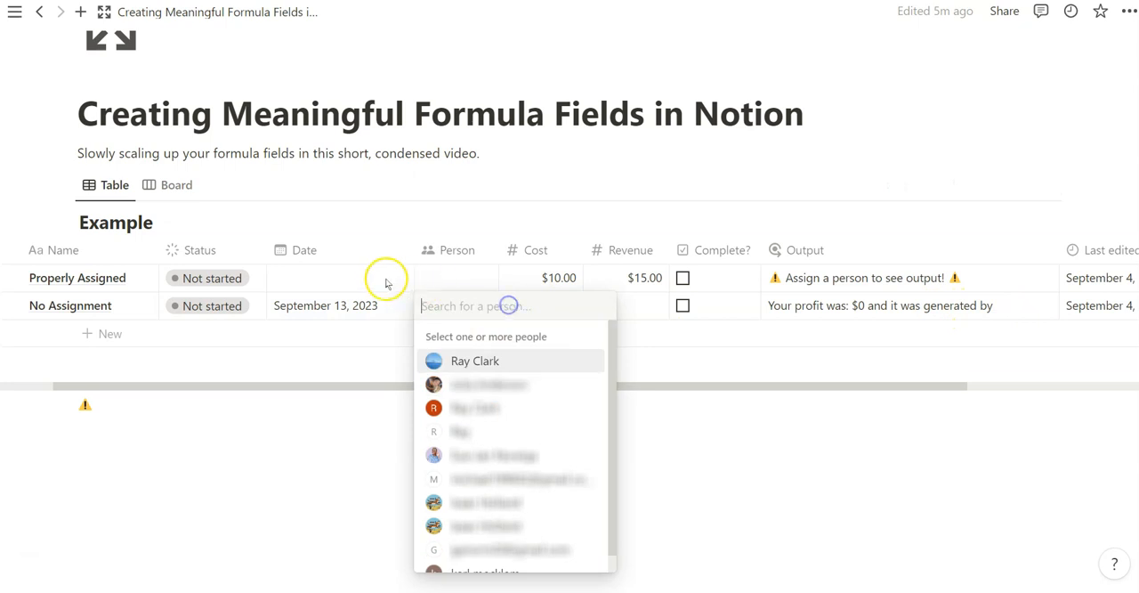
{"action": "left_click", "coordinate": [379, 305]}
{"action": "left_click", "coordinate": [311, 540]}
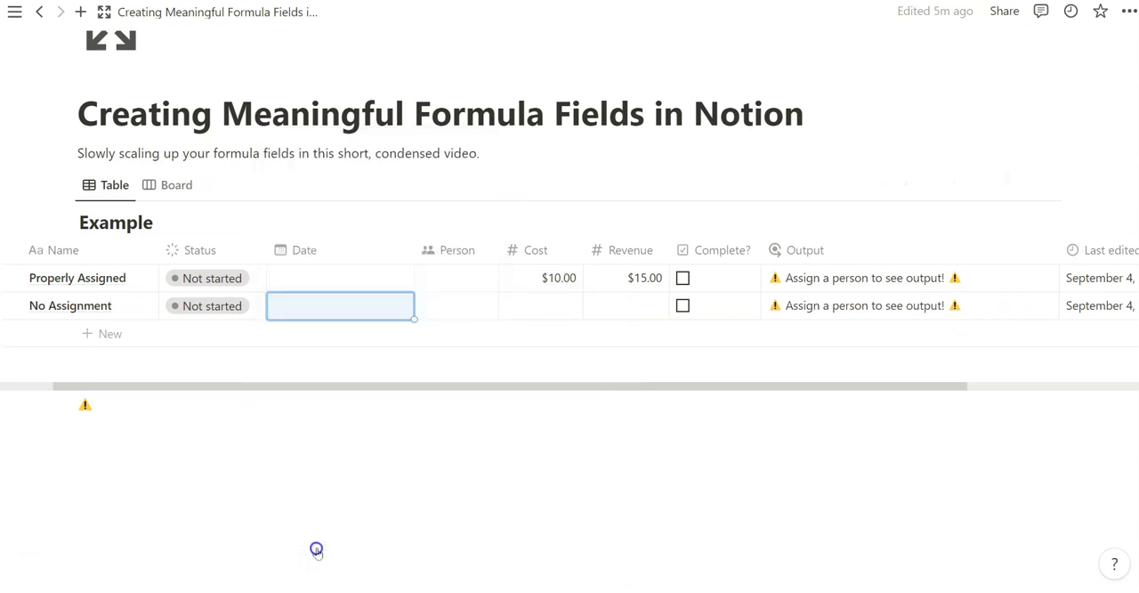
- Set the Date of No Assignment to September 5, 2023, leaving its Person empty
{"action": "left_click", "coordinate": [456, 314]}
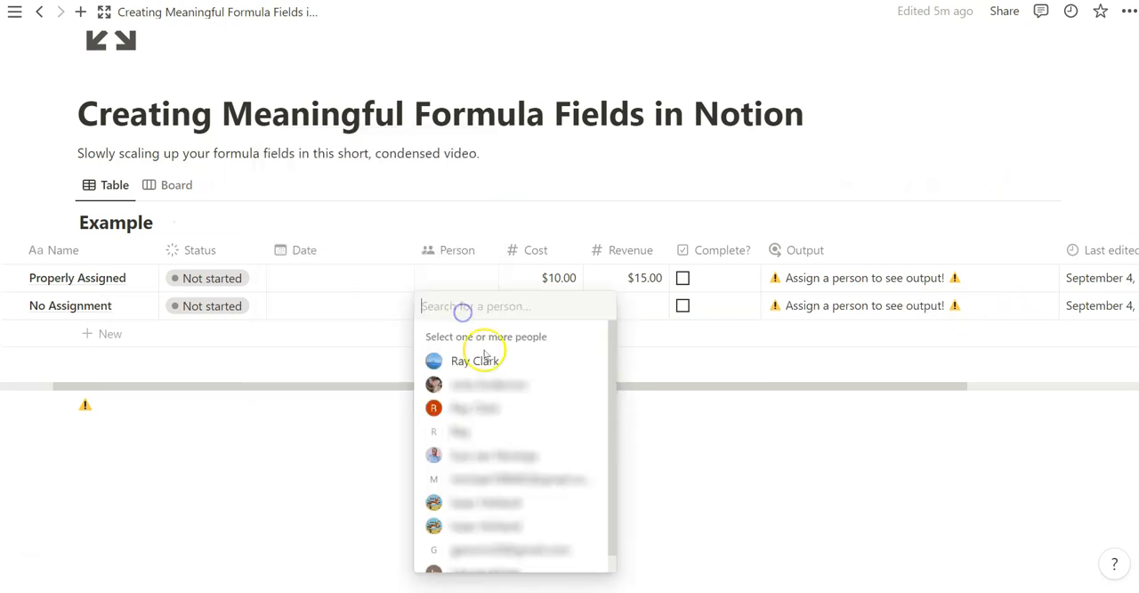
{"action": "left_click", "coordinate": [352, 313]}
{"action": "key", "text": "ctrl+z"}
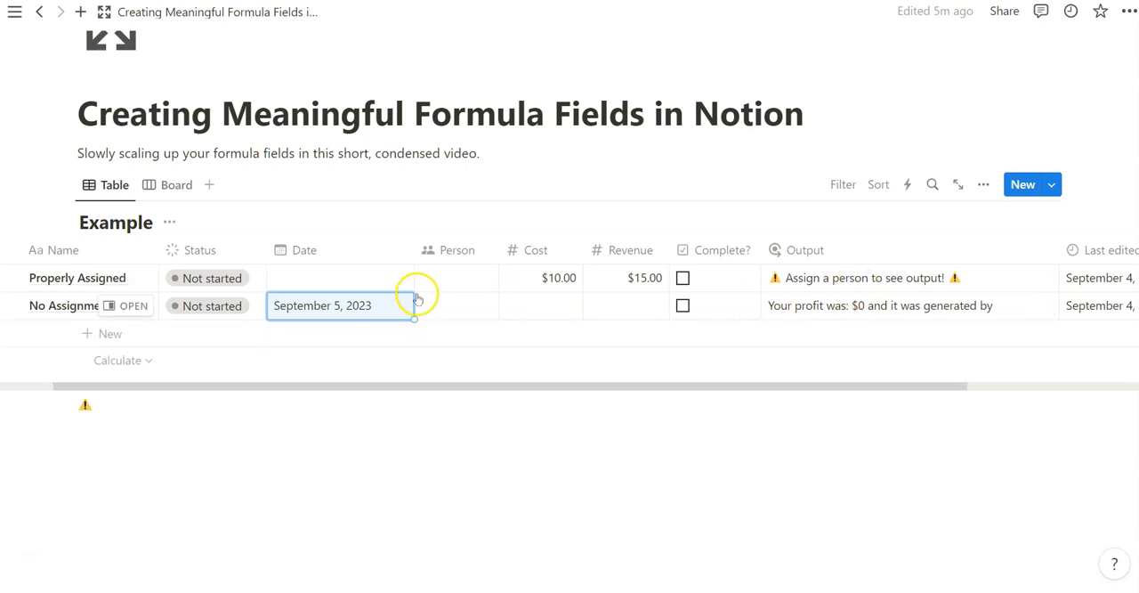
- Replace the or operator with and in the Output formula's condition, and accept the change
{"action": "left_click", "coordinate": [792, 309]}
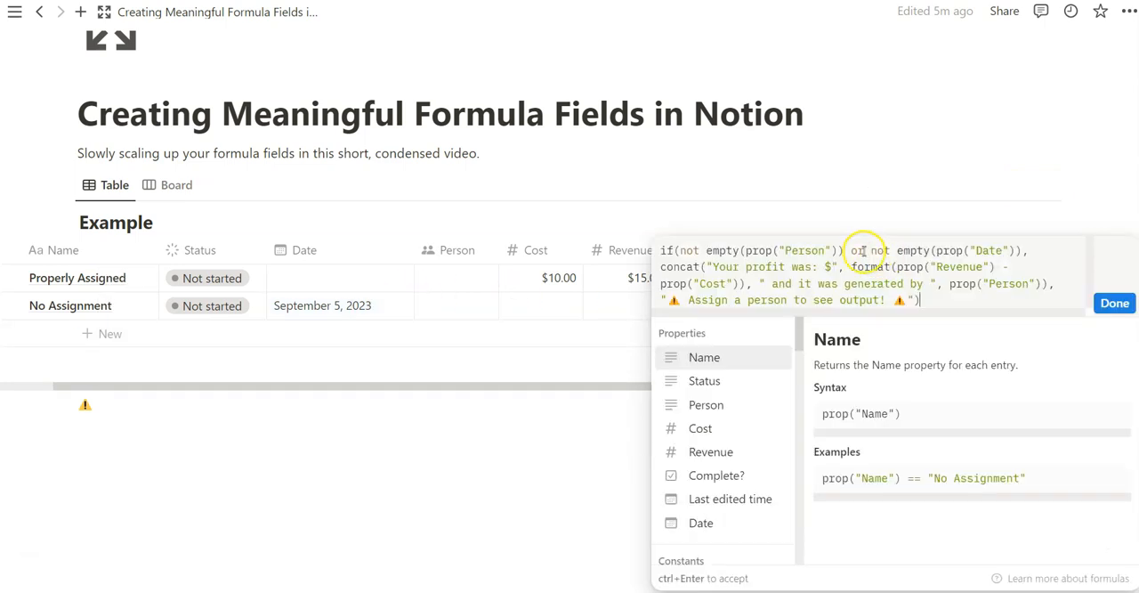
{"action": "left_click", "coordinate": [863, 250]}
{"action": "key", "text": "BackSpace"}
{"action": "key", "text": "BackSpace"}
{"action": "key", "text": "BackSpace"}
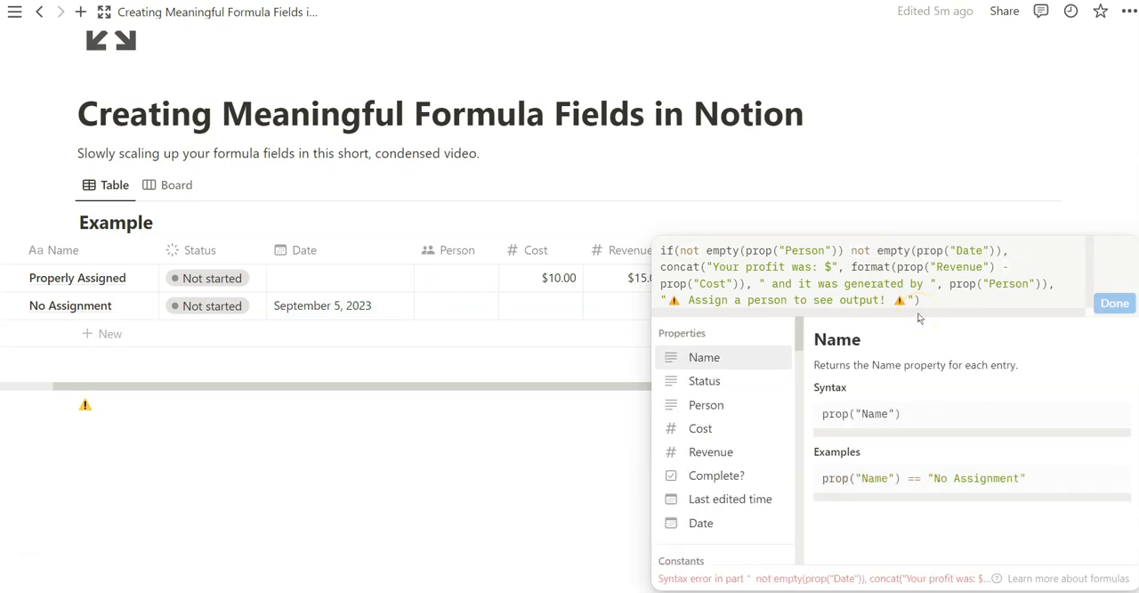
{"action": "type", "text": "and"}
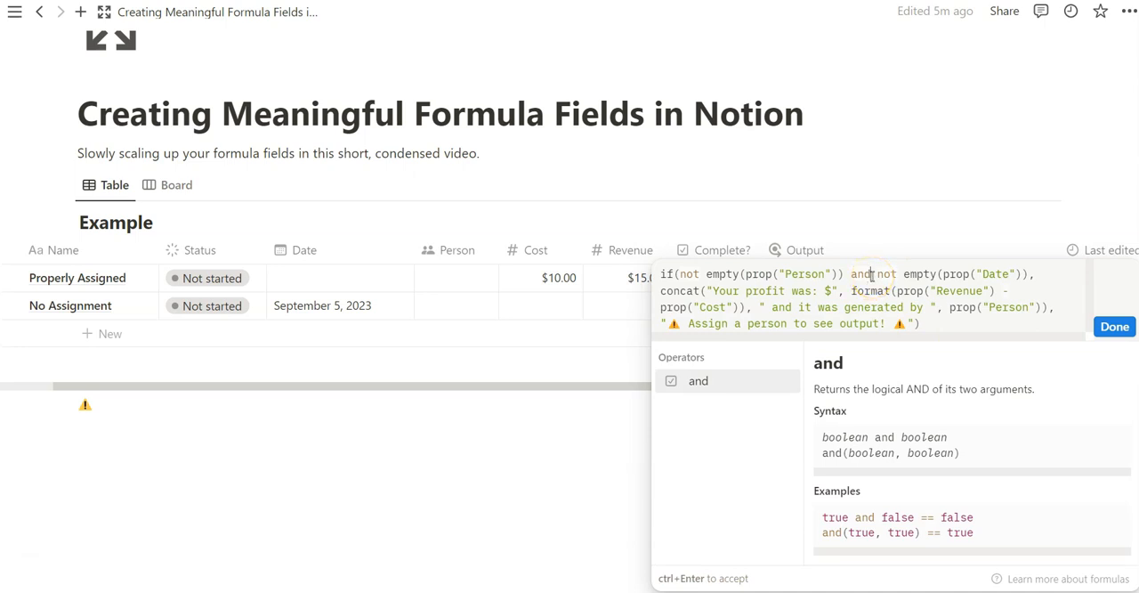
{"action": "left_click", "coordinate": [1113, 327]}
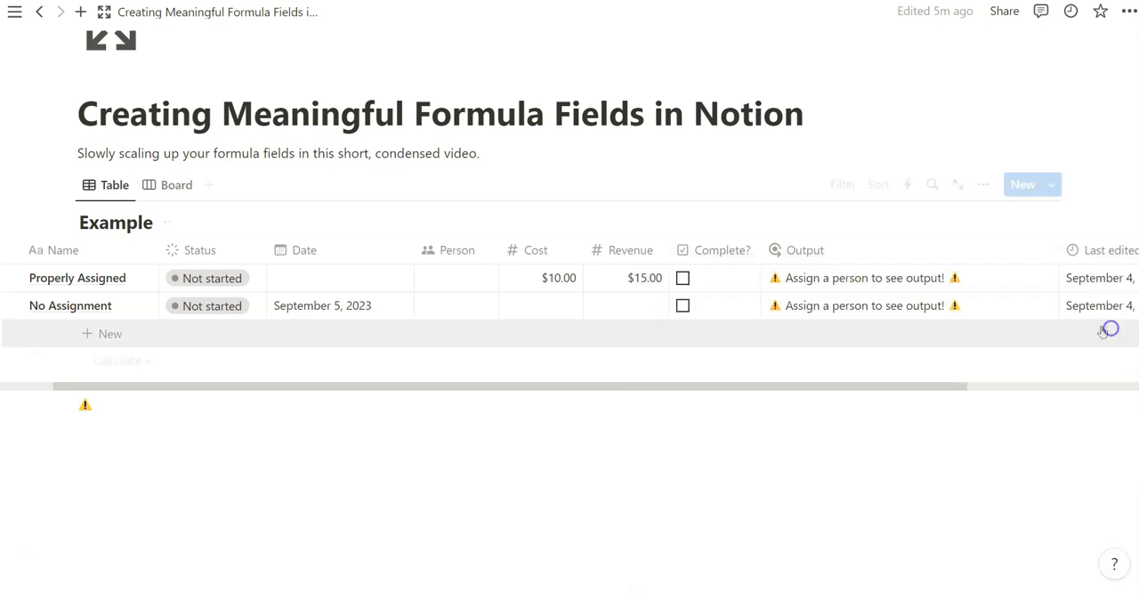
- Clear the Date of No Assignment, and give Properly Assigned a Person and the Date September 6, 2023 to test the formula
{"action": "left_click", "coordinate": [359, 308]}
{"action": "left_click", "coordinate": [293, 538]}
{"action": "left_click", "coordinate": [456, 278]}
{"action": "left_click", "coordinate": [455, 333]}
{"action": "left_click", "coordinate": [472, 223]}
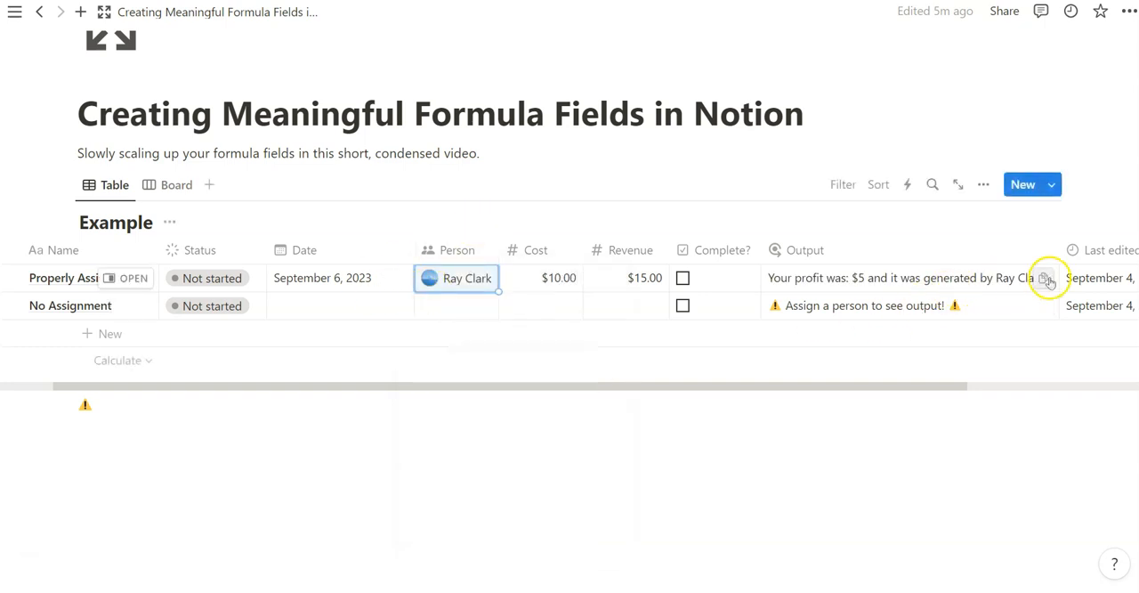
- Remove the Person from Properly Assigned and assign the same person to No Assignment, testing each condition on its own
{"action": "left_click", "coordinate": [472, 278]}
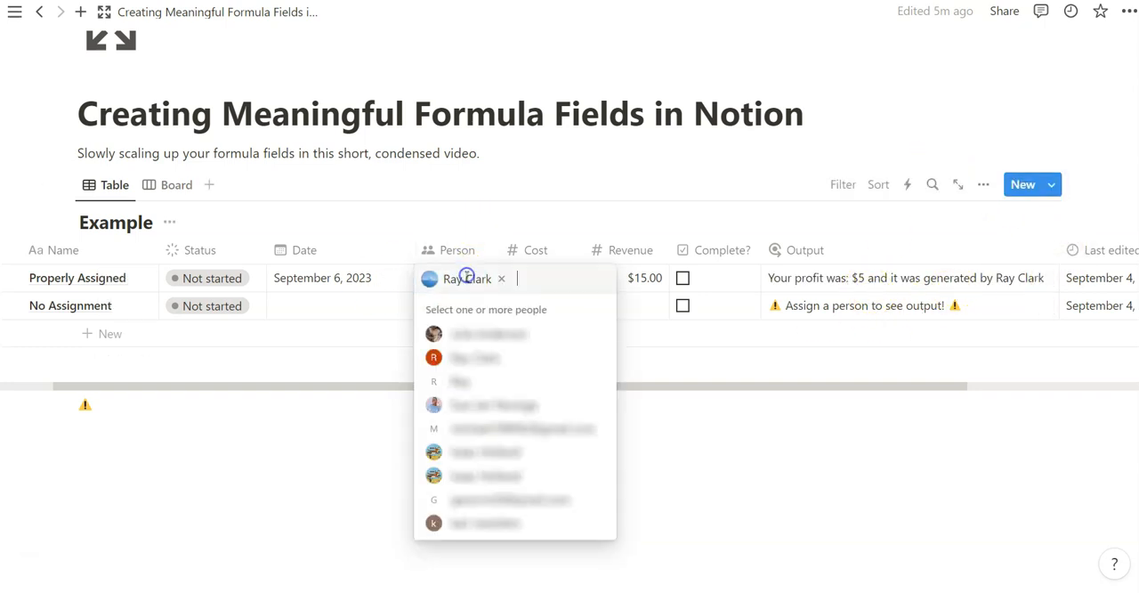
{"action": "left_click", "coordinate": [501, 281]}
{"action": "left_click", "coordinate": [417, 238]}
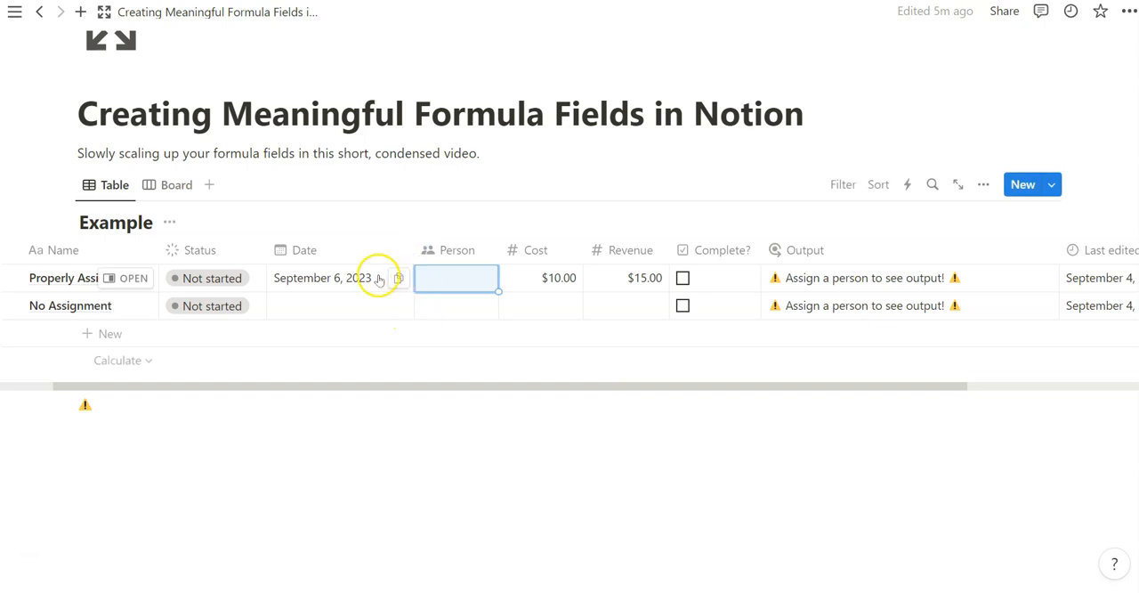
{"action": "left_click", "coordinate": [432, 305]}
{"action": "left_click", "coordinate": [471, 360]}
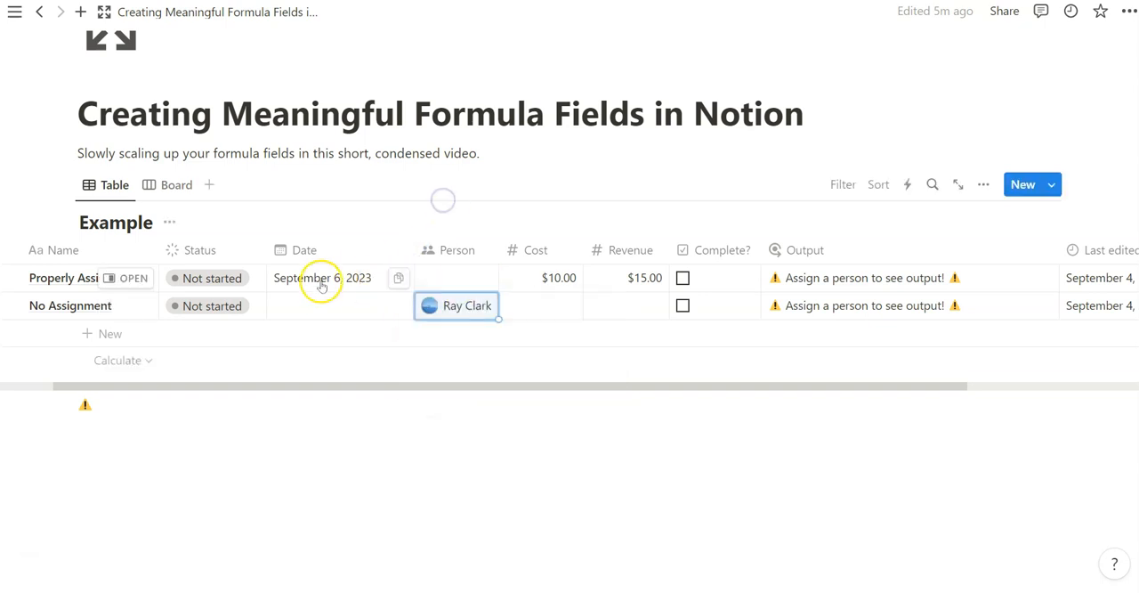
- Examine the and operator in the Output formula of No Assignment and close the formula
{"action": "left_click", "coordinate": [833, 307]}
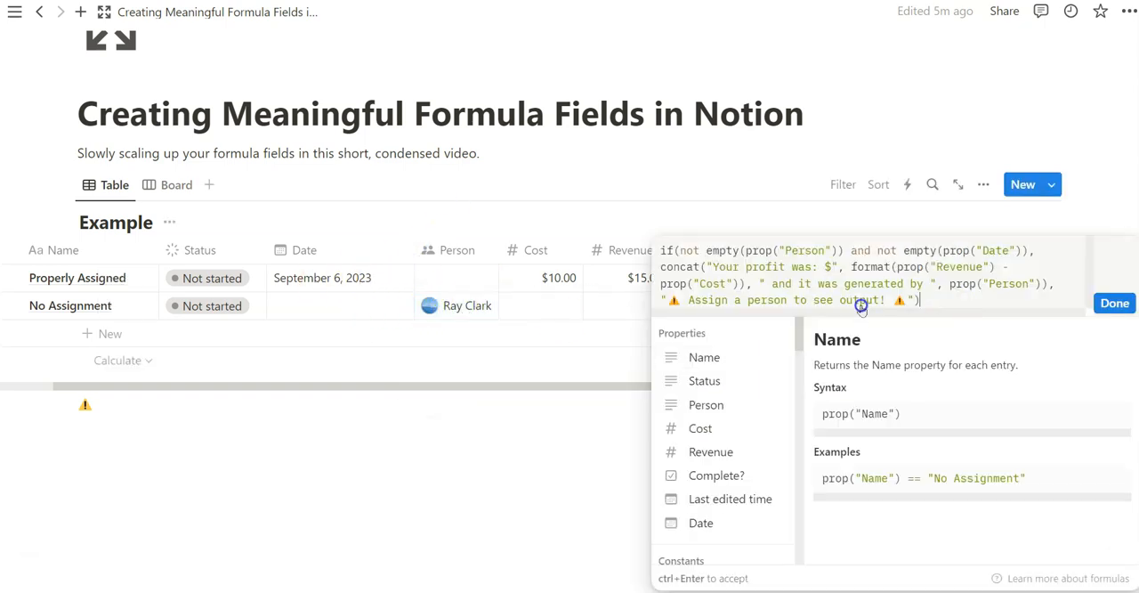
{"action": "left_click", "coordinate": [870, 251]}
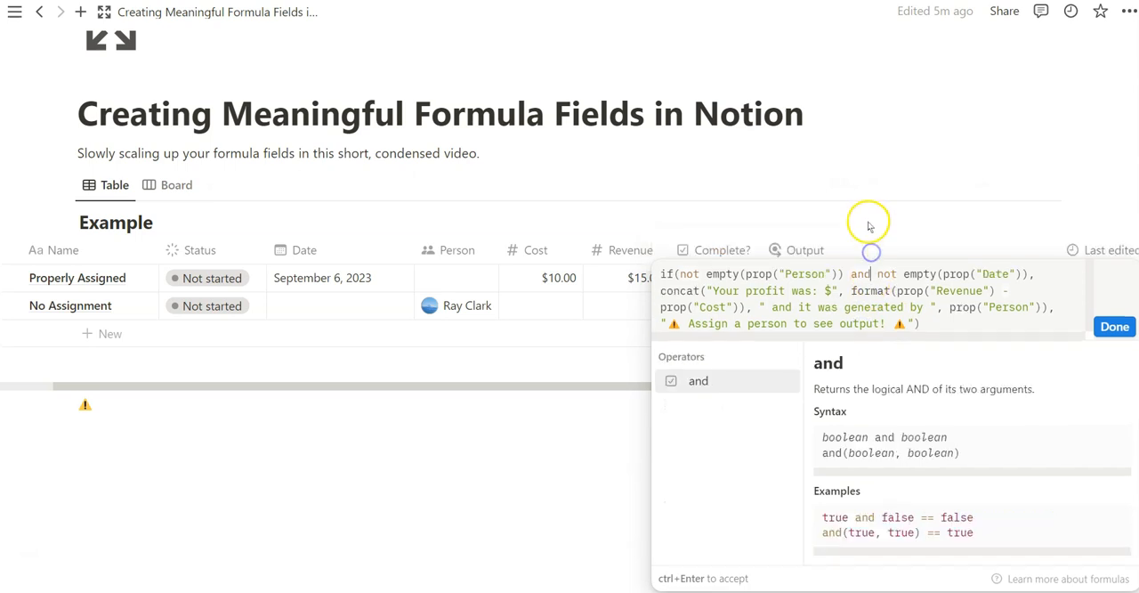
{"action": "left_click", "coordinate": [1114, 326]}
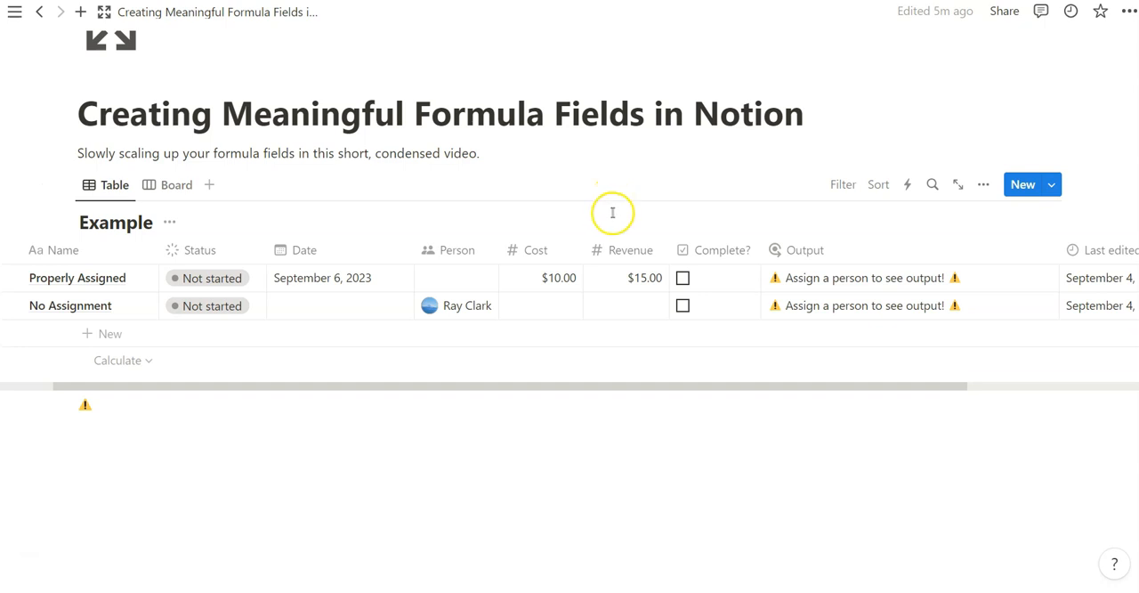
- Remove the Person from No Assignment and open its Output formula
{"action": "left_click", "coordinate": [480, 305]}
{"action": "left_click", "coordinate": [504, 305]}
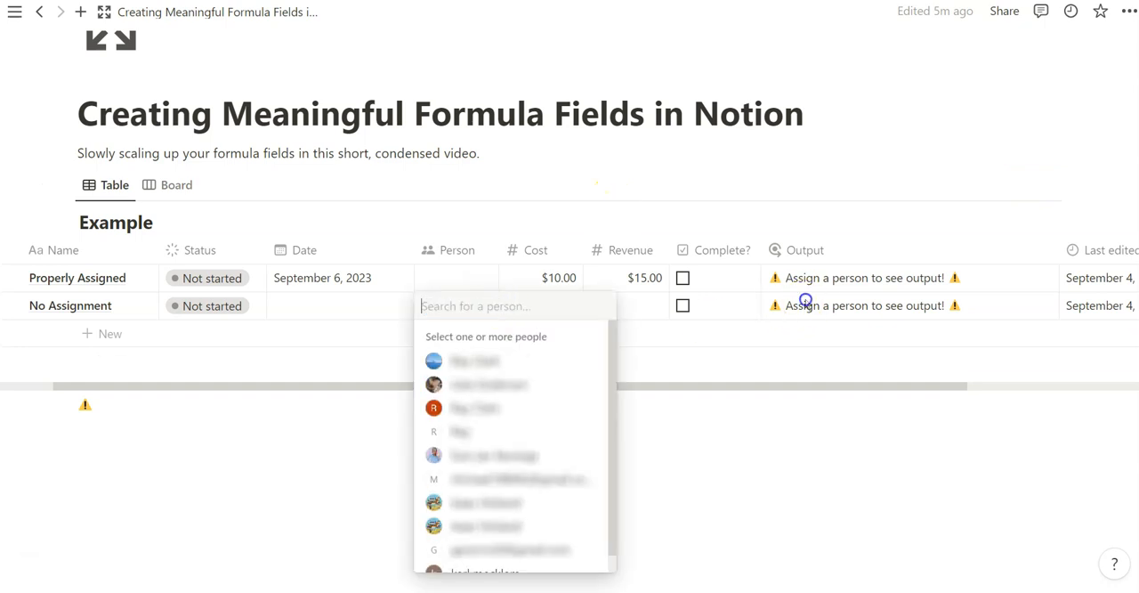
{"action": "left_click", "coordinate": [809, 305]}
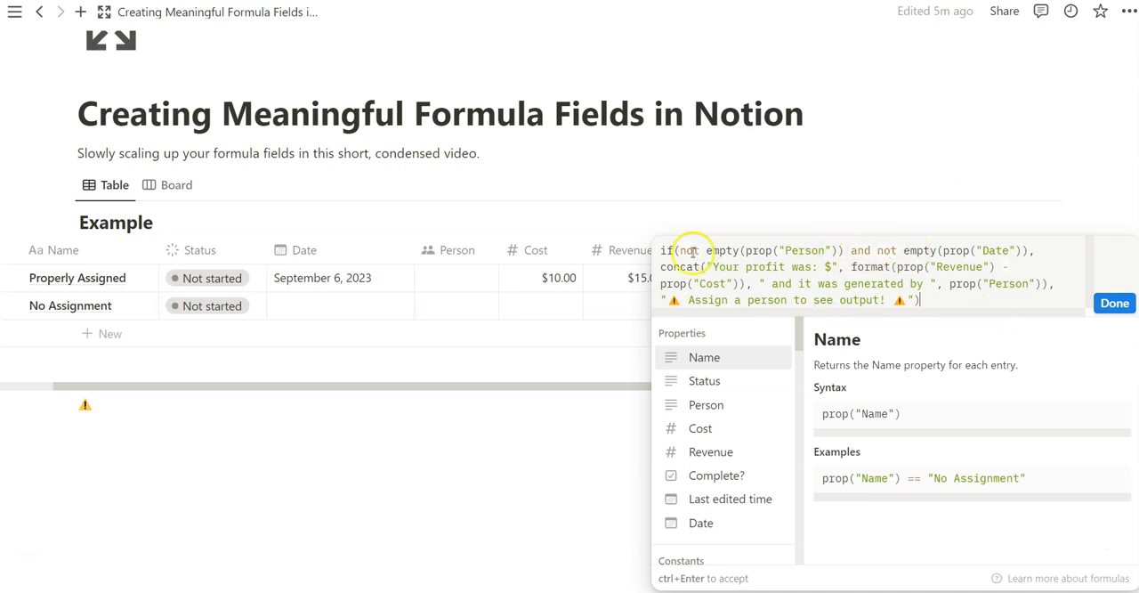